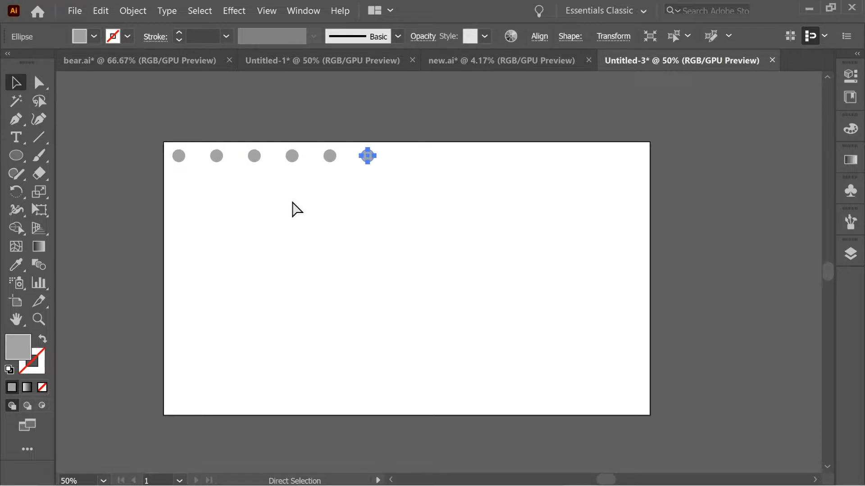
# Step: Repeat the circle duplication until the row of grey dots extends well past the artboard's right edge
pyautogui.hotkey('ctrl', '-')
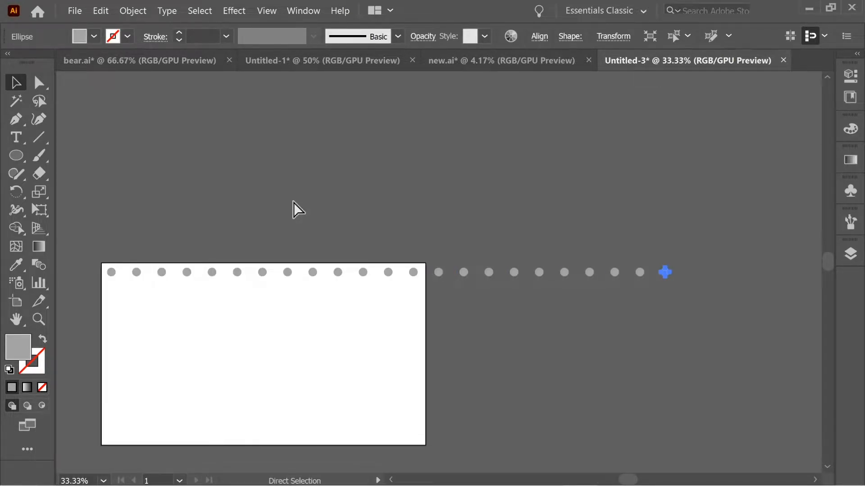
pyautogui.hotkey('ctrl', '-')
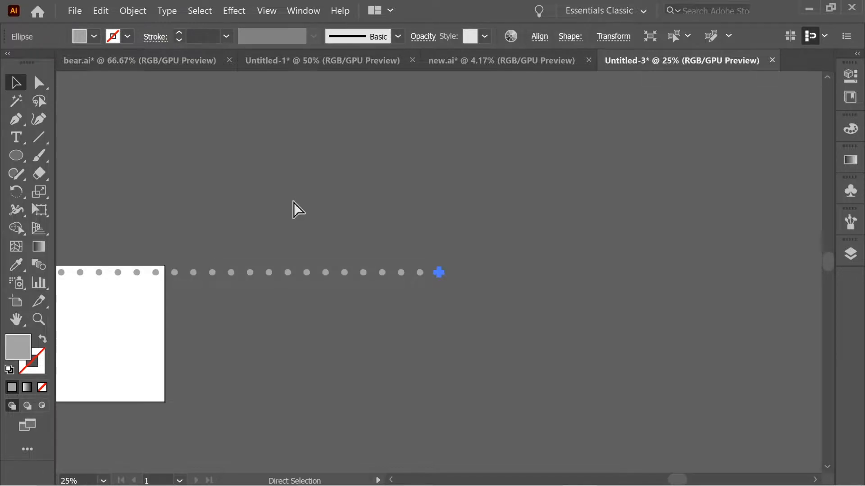
pyautogui.hotkey('ctrl', '-')
pyautogui.hotkey('ctrl', '-')
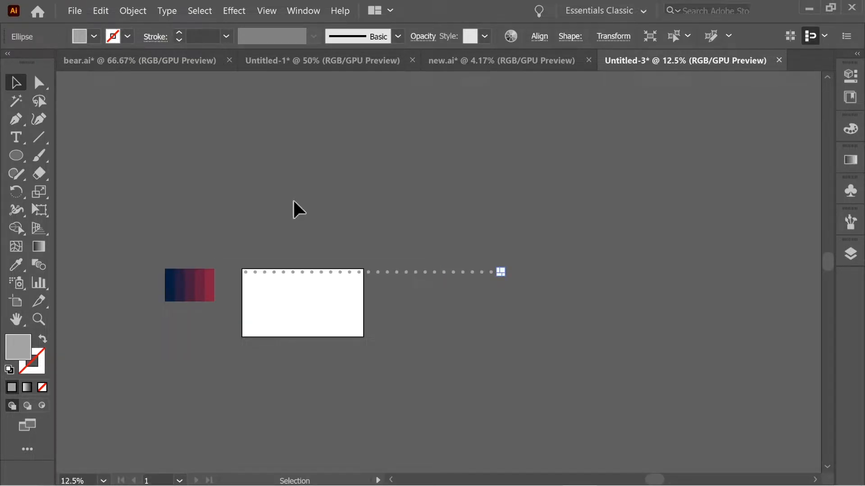
# Step: Select the whole row of dots and place a copy directly beneath it, shifted sideways by half the dot spacing
pyautogui.click(248, 237)
pyautogui.moveTo(536, 291); pyautogui.dragTo(542, 293)
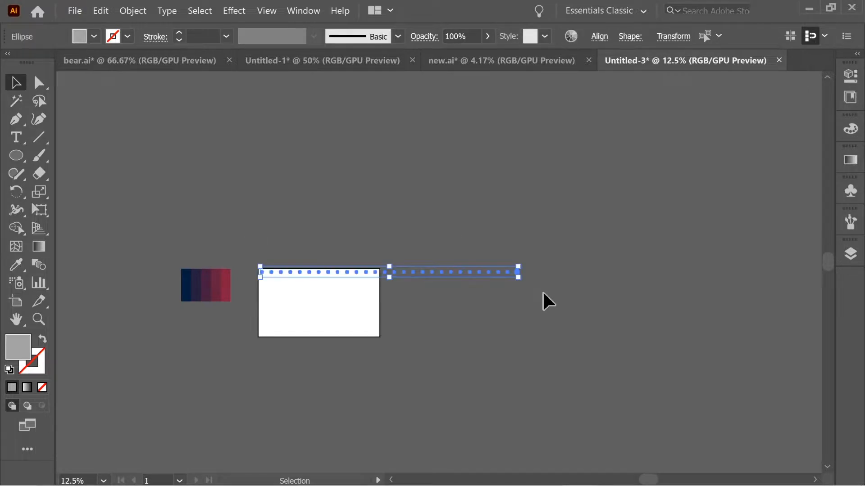
pyautogui.hotkey('ctrl', '+')
pyautogui.hotkey('ctrl', '+')
pyautogui.hotkey('ctrl', '+')
pyautogui.hotkey('ctrl', '+')
pyautogui.hotkey('ctrl', '+')
pyautogui.hotkey('ctrl', '+')
pyautogui.hotkey('ctrl', '+')
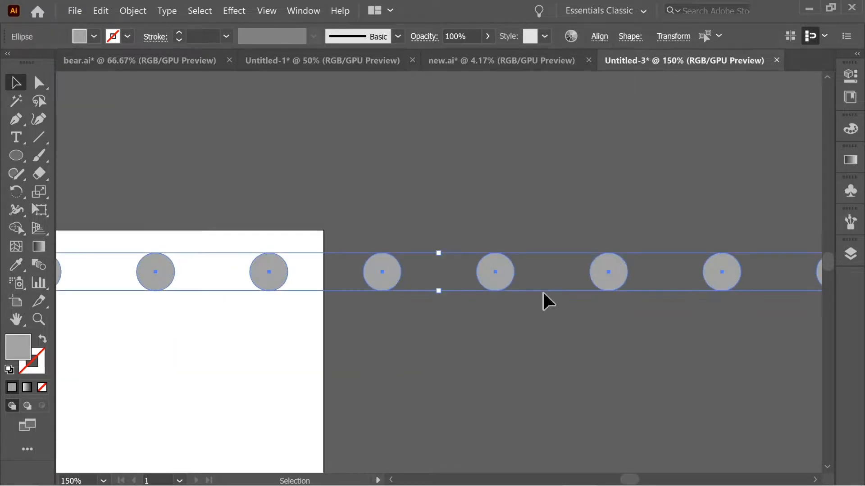
pyautogui.moveTo(392, 272); pyautogui.dragTo(334, 304)
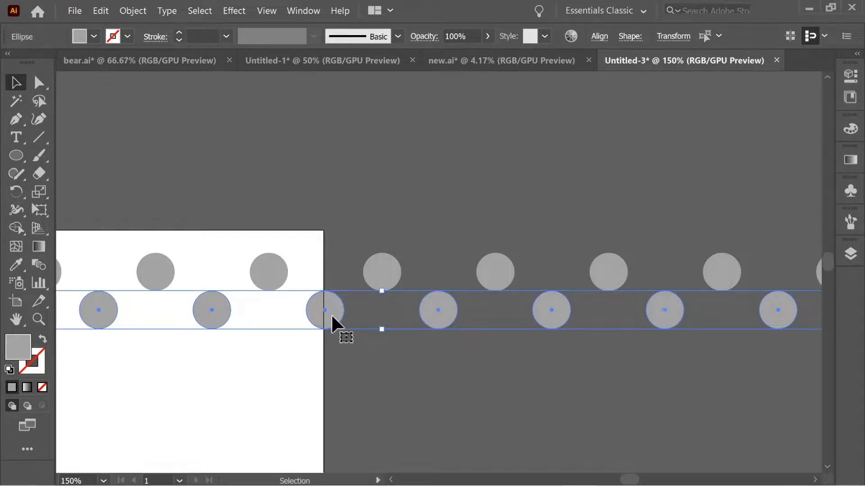
# Step: Repeat the offset row duplication until the staggered dots cover the full height of the artboard
pyautogui.press('a')
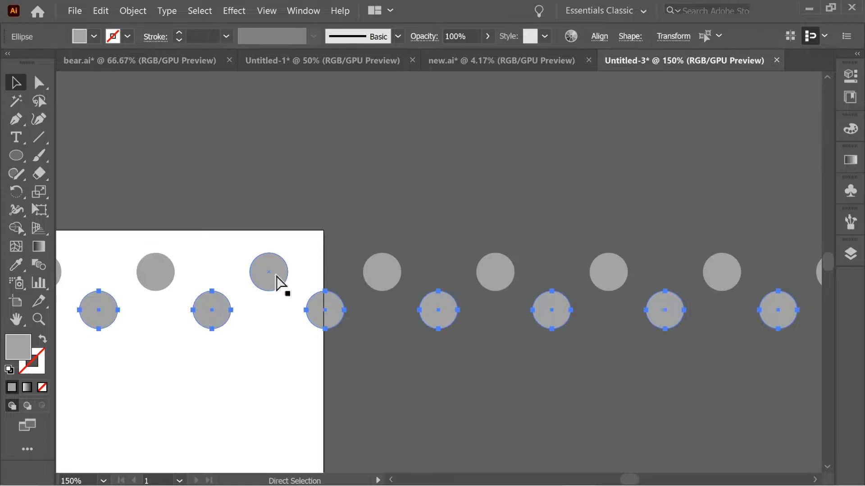
pyautogui.scroll(-5, 276, 281)
pyautogui.hotkey('ctrl', 'd')
pyautogui.hotkey('ctrl', 'd')
pyautogui.hotkey('ctrl', 'd')
pyautogui.hotkey('ctrl', 'd')
pyautogui.hotkey('ctrl', 'd')
pyautogui.hotkey('ctrl', 'd')
pyautogui.hotkey('ctrl', 'd')
pyautogui.hotkey('ctrl', 'd')
pyautogui.hotkey('ctrl', 'd')
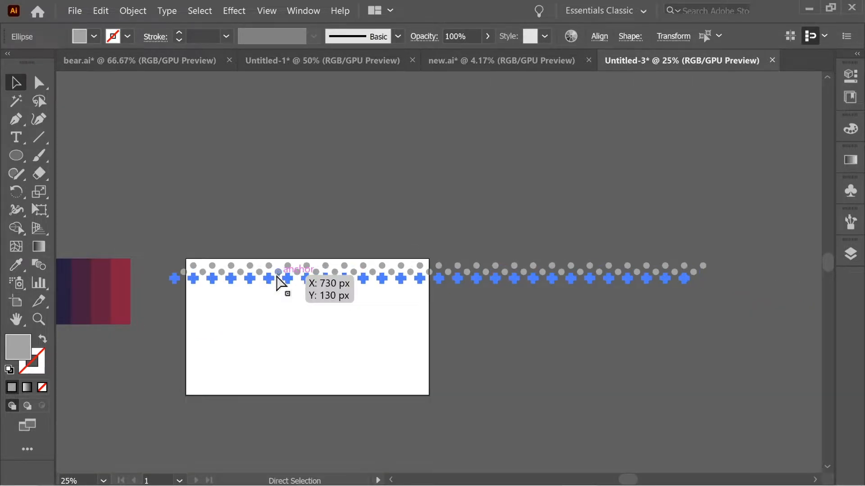
pyautogui.hotkey('ctrl', 'd')
pyautogui.hotkey('ctrl', 'd')
pyautogui.hotkey('ctrl', 'd')
pyautogui.hotkey('ctrl', 'd')
pyautogui.hotkey('ctrl', 'd')
pyautogui.hotkey('ctrl', 'd')
pyautogui.hotkey('ctrl', 'd')
pyautogui.hotkey('ctrl', 'd')
pyautogui.hotkey('ctrl', 'd')
pyautogui.hotkey('ctrl', 'd')
pyautogui.hotkey('ctrl', 'd')
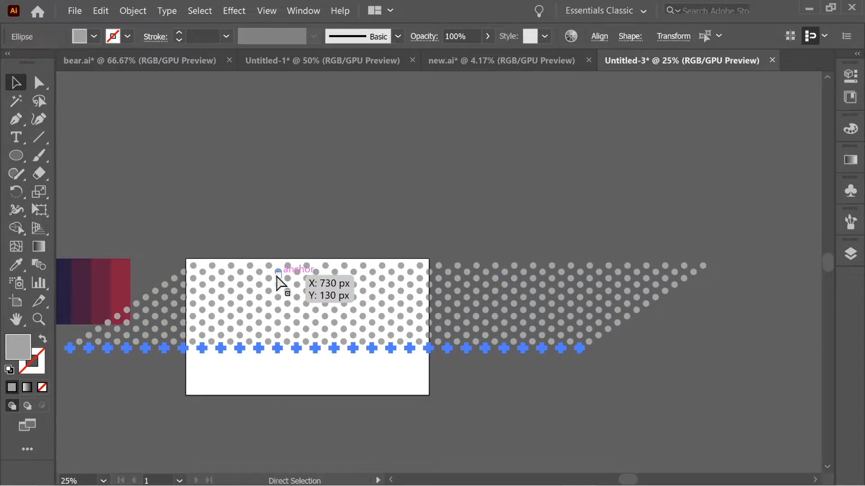
pyautogui.hotkey('ctrl', 'd')
# Step: Save the entire dot pattern as a dynamic Movie Clip symbol named s1, and delete the pattern from the artboard
pyautogui.press('space')
pyautogui.moveTo(272, 272); pyautogui.dragTo(392, 203)
pyautogui.click(252, 198)
pyautogui.moveTo(172, 215); pyautogui.dragTo(131, 99)
pyautogui.click(202, 191)
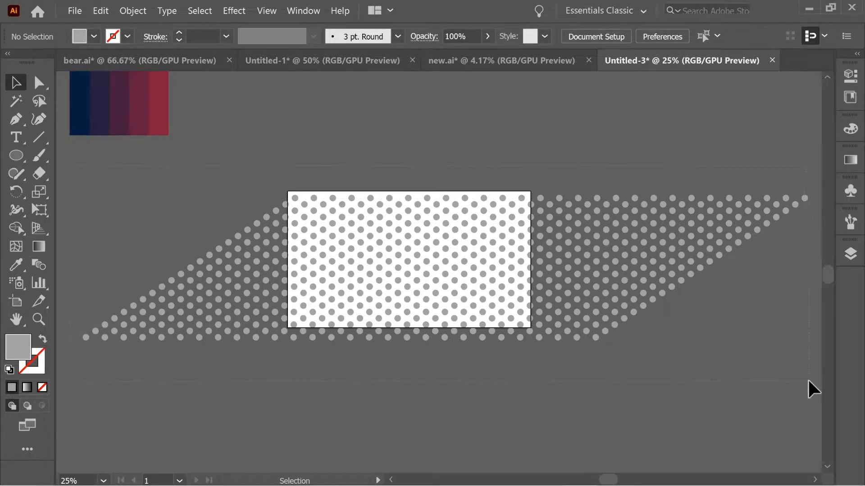
pyautogui.moveTo(807, 379); pyautogui.dragTo(635, 307)
pyautogui.click(302, 9)
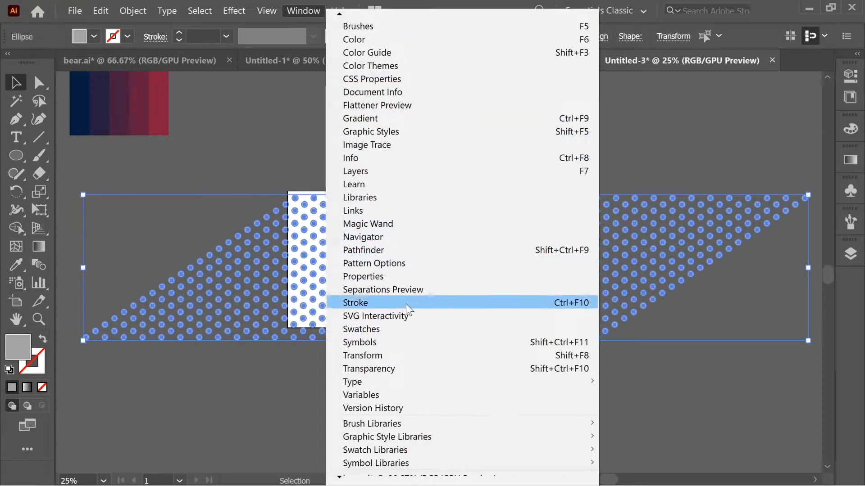
pyautogui.click(381, 341)
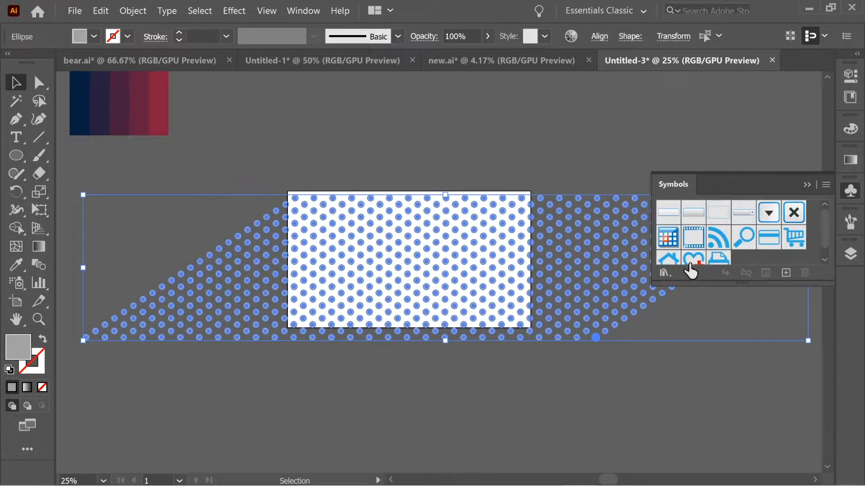
pyautogui.moveTo(510, 252); pyautogui.dragTo(734, 254)
pyautogui.write('s1')
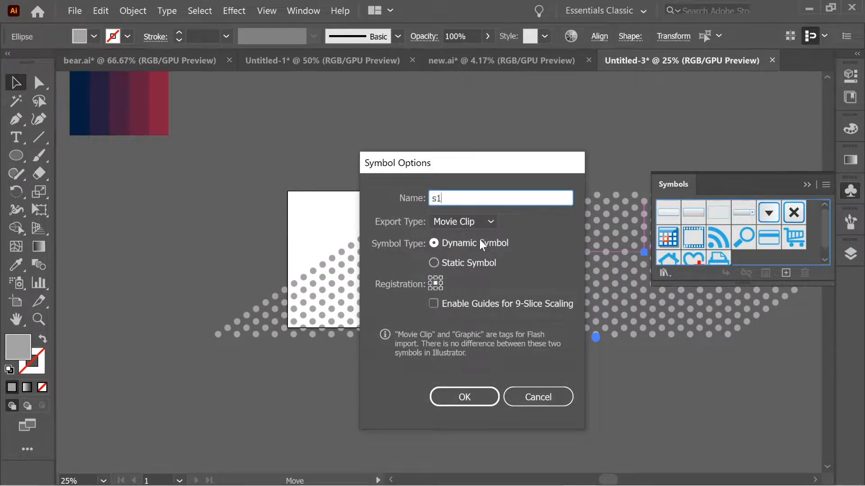
pyautogui.click(464, 396)
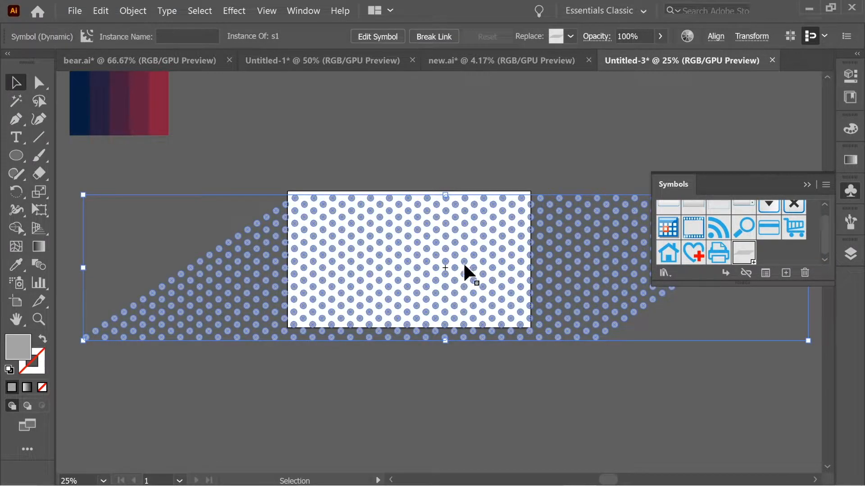
pyautogui.press('Delete')
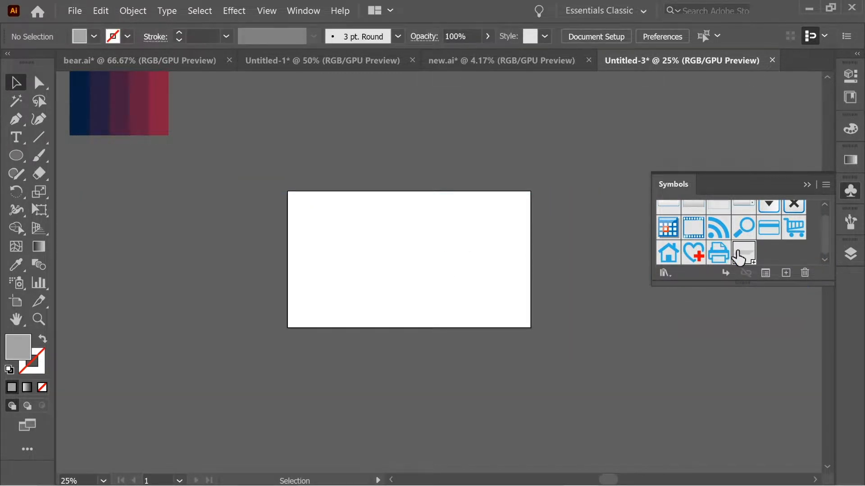
# Step: Draw a large grey circle near the middle of the artboard
pyautogui.click(20, 157)
pyautogui.hotkey('ctrl', '=')
pyautogui.hotkey('ctrl', '=')
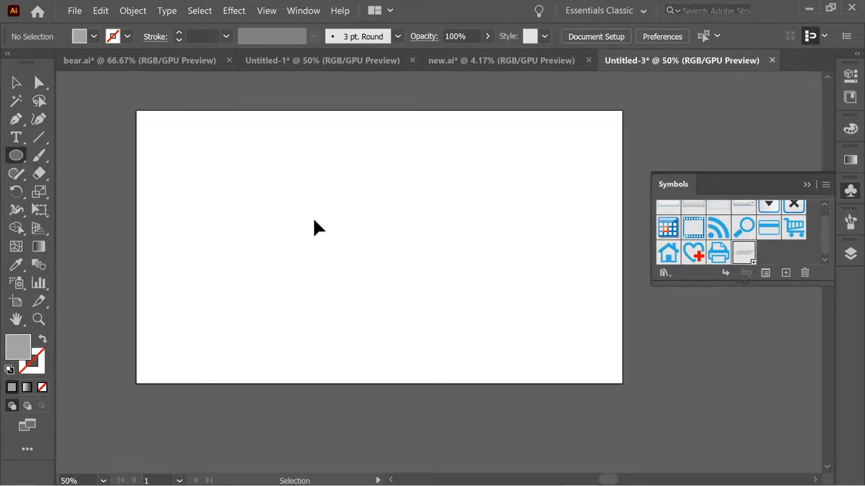
pyautogui.moveTo(283, 177); pyautogui.dragTo(455, 308)
pyautogui.press('v')
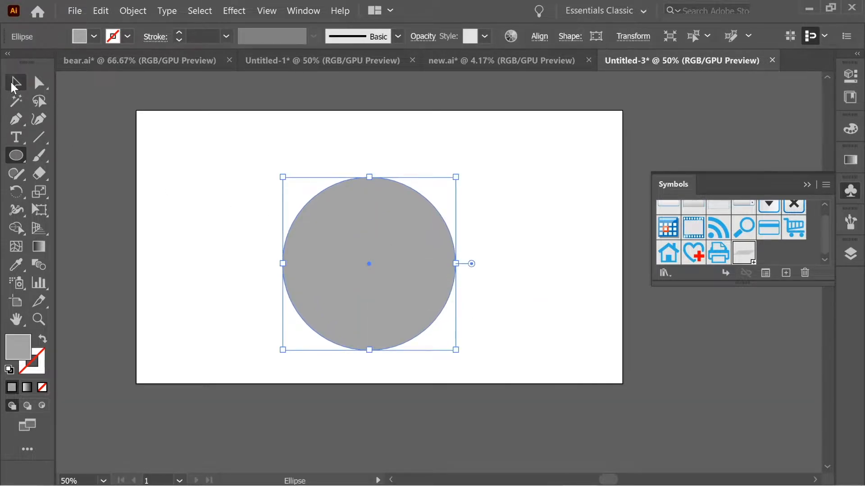
# Step: Draw a vertical line through the circle's centre, extending beyond its upper and lower edges
pyautogui.click(39, 137)
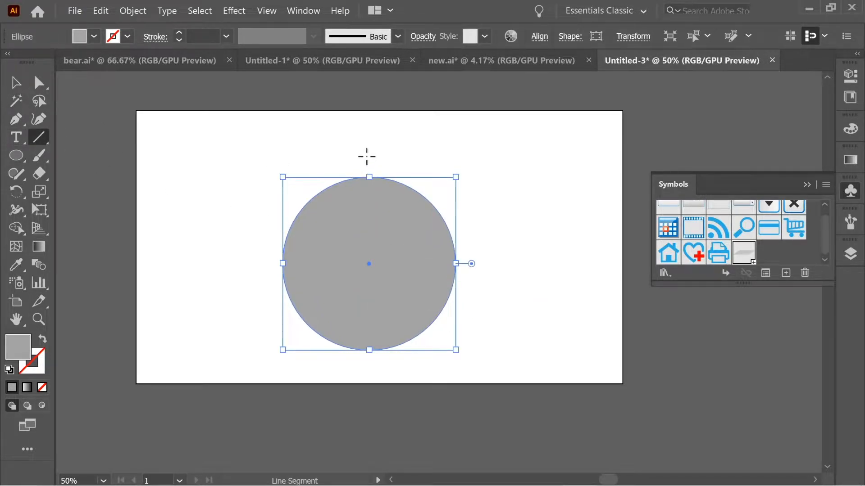
pyautogui.click(303, 10)
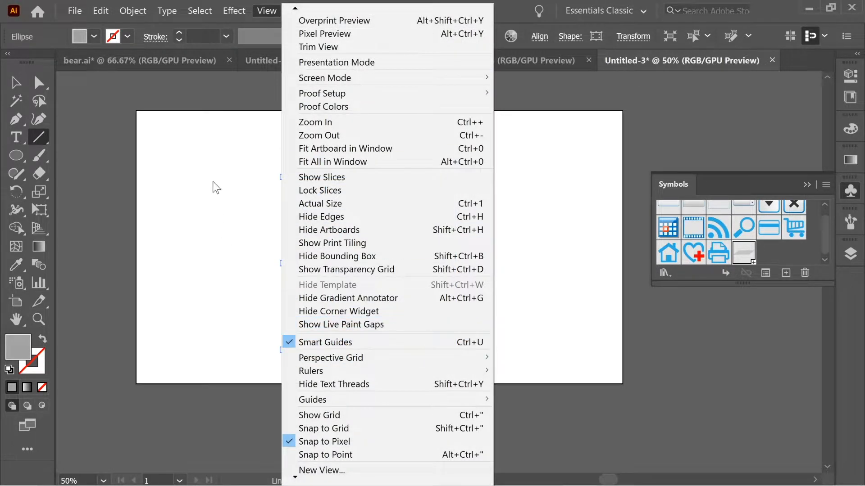
pyautogui.click(222, 94)
pyautogui.hotkey('ctrl', 'z')
pyautogui.moveTo(368, 128); pyautogui.dragTo(368, 432)
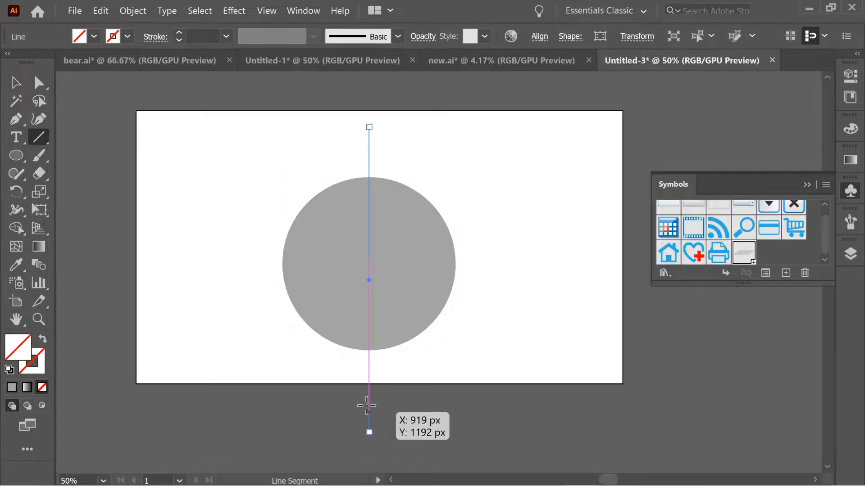
# Step: Select the circle and the line, and remove the circle's left half with the Shape Builder tool
pyautogui.press('v')
pyautogui.moveTo(204, 120); pyautogui.dragTo(464, 356)
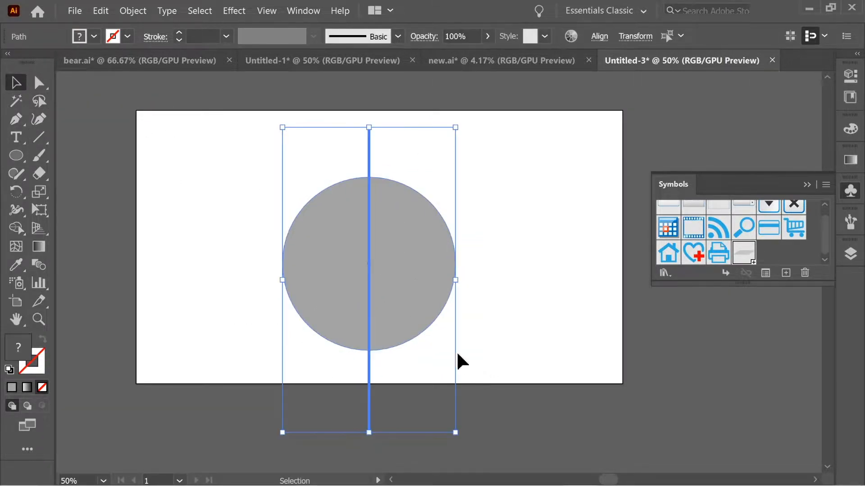
pyautogui.click(16, 228)
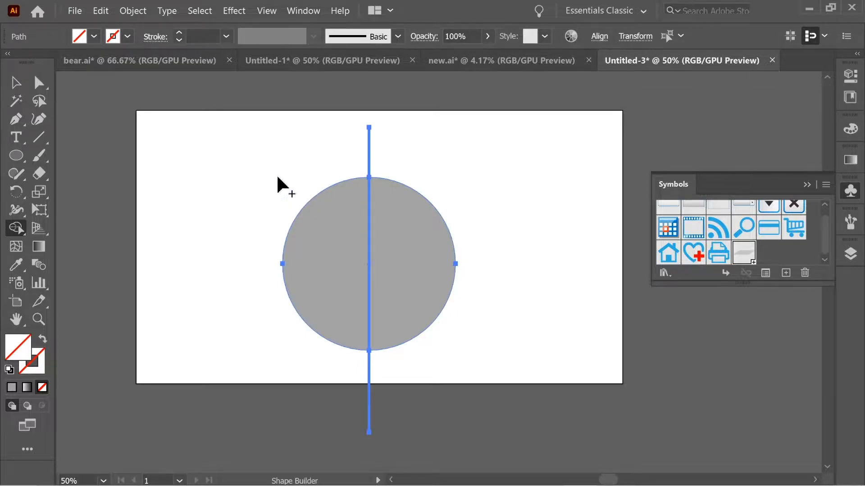
pyautogui.keyDown('alt'); pyautogui.click(331, 215); pyautogui.keyUp('alt')
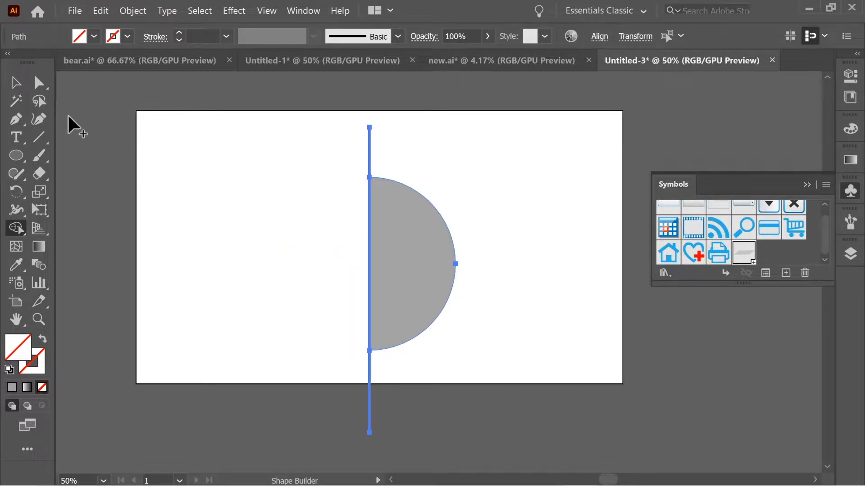
# Step: Delete the vertical dividing line, keeping only the grey half circle
pyautogui.click(16, 82)
pyautogui.click(292, 120)
pyautogui.moveTo(292, 120); pyautogui.dragTo(436, 158)
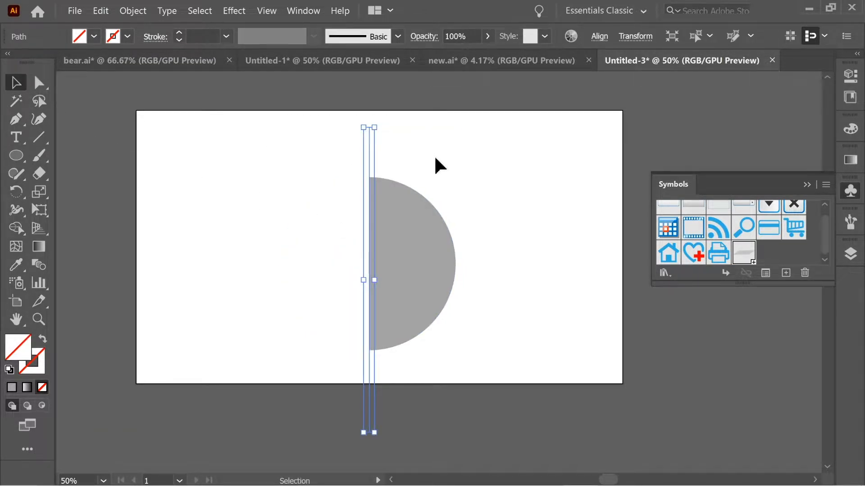
pyautogui.press('Delete')
# Step: Apply a 3D Revolve effect to the half circle with a 360° angle from the left edge and preview enabled
pyautogui.moveTo(494, 316); pyautogui.dragTo(299, 201)
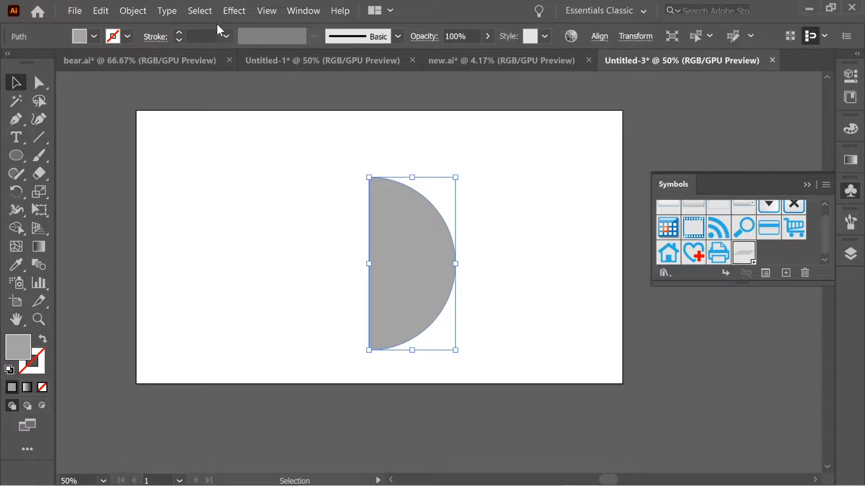
pyautogui.click(235, 12)
pyautogui.moveTo(259, 73)
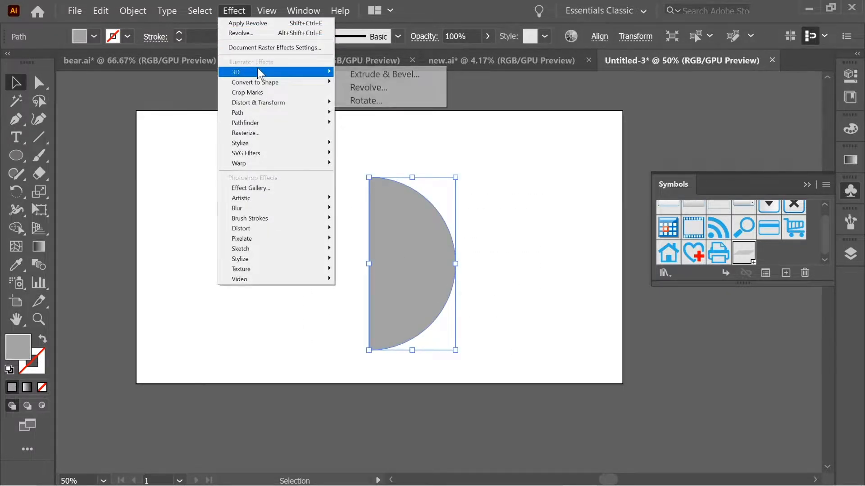
pyautogui.click(374, 89)
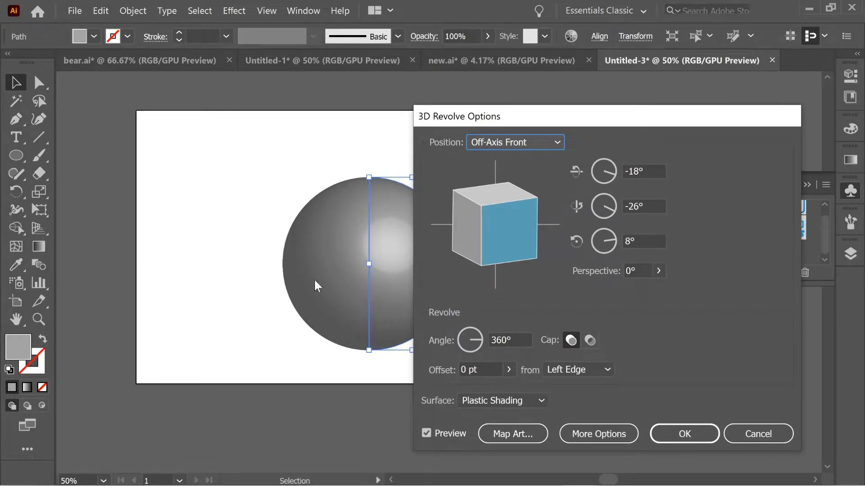
# Step: Map the s1 symbol onto the revolved sphere's surface
pyautogui.click(513, 433)
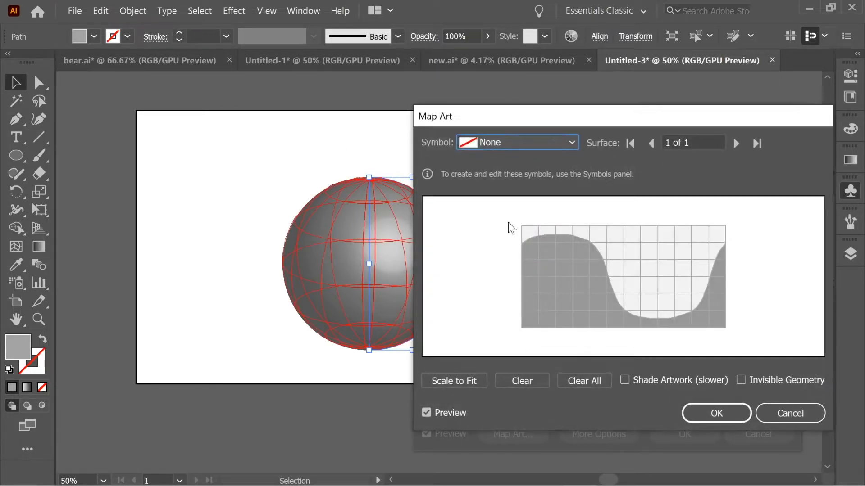
pyautogui.click(499, 145)
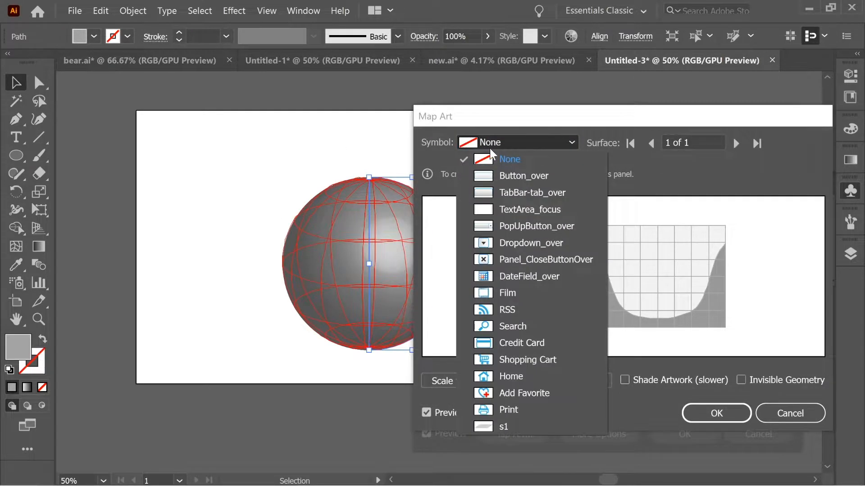
pyautogui.click(507, 428)
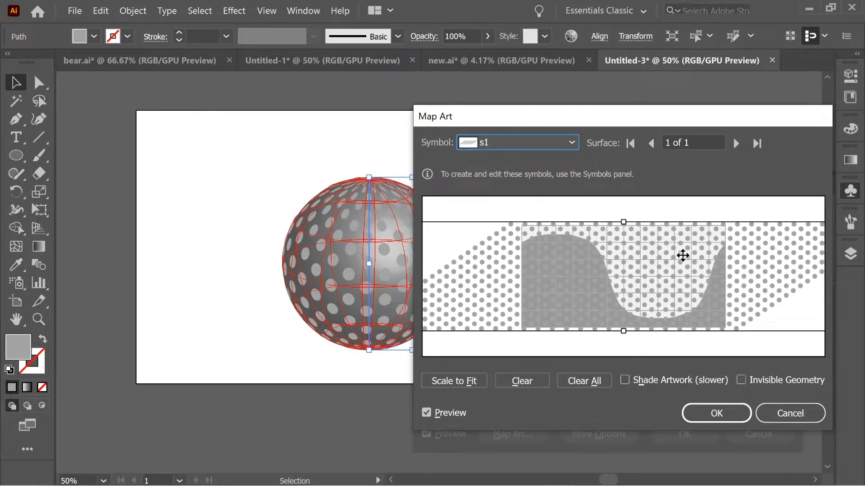
pyautogui.click(720, 412)
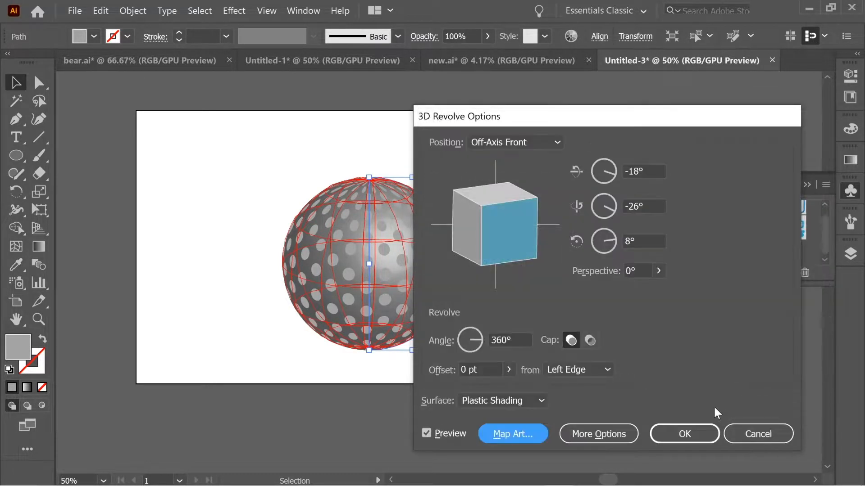
# Step: Set the sphere's 3D rotation to 0° around X, -50° around Y and -25° around Z
pyautogui.click(643, 176)
pyautogui.write('0')
pyautogui.click(658, 204)
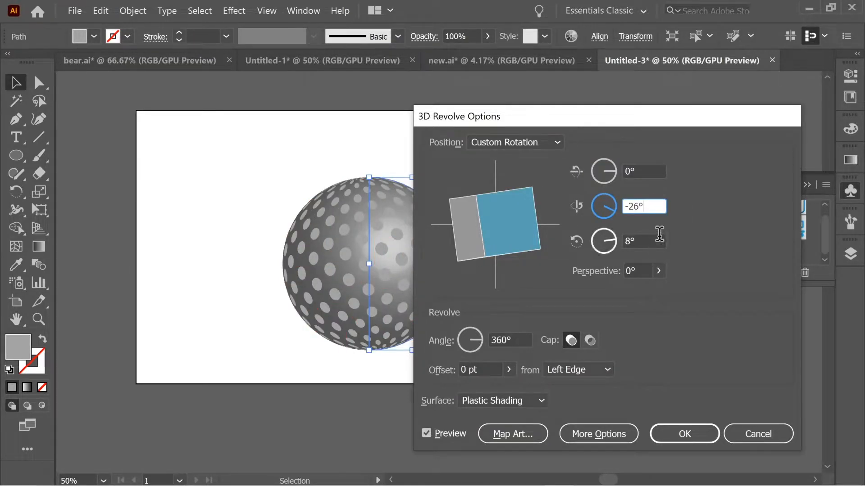
pyautogui.moveTo(563, 121); pyautogui.dragTo(644, 128)
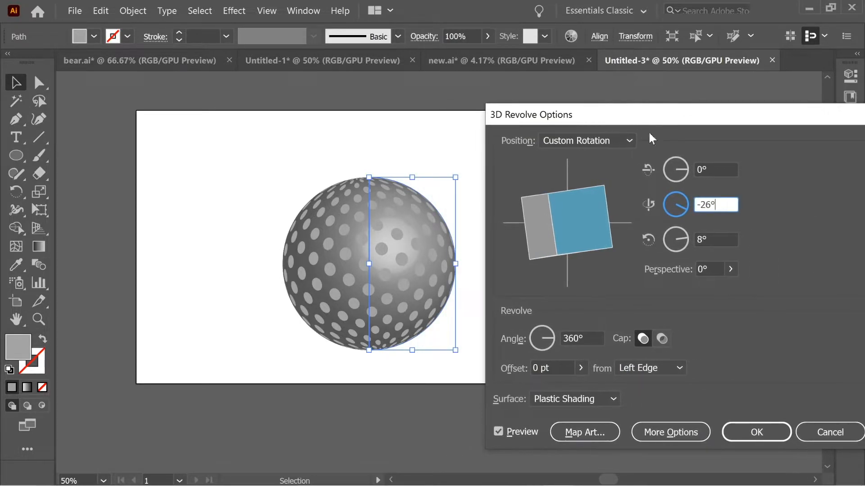
pyautogui.moveTo(727, 202); pyautogui.dragTo(623, 199)
pyautogui.write('-50')
pyautogui.click(727, 242)
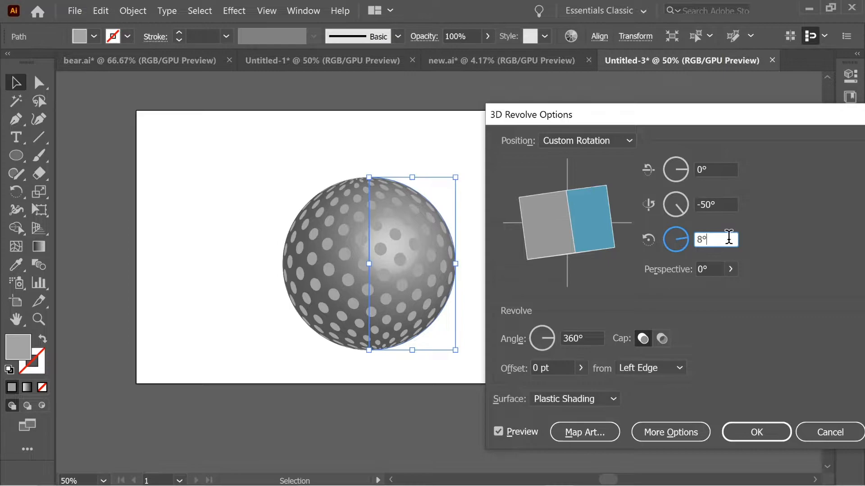
pyautogui.write('-25')
pyautogui.click(722, 198)
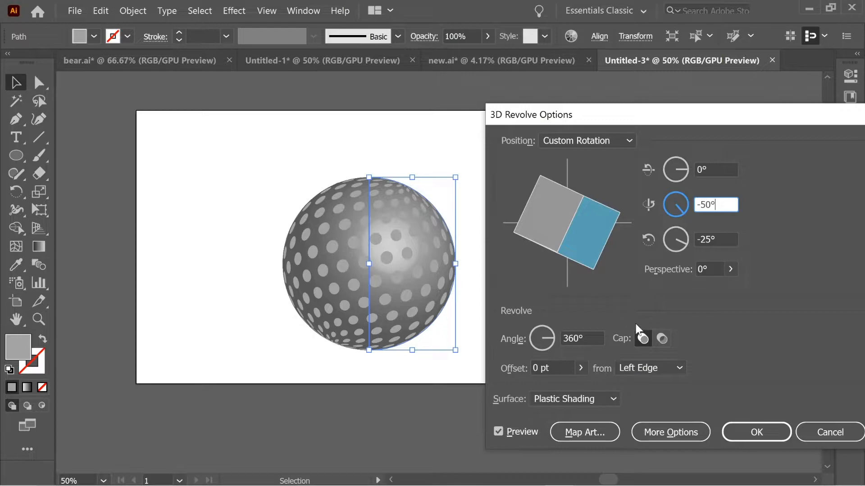
# Step: Accept the 3D revolve settings and expand the sphere's appearance into editable artwork
pyautogui.click(757, 432)
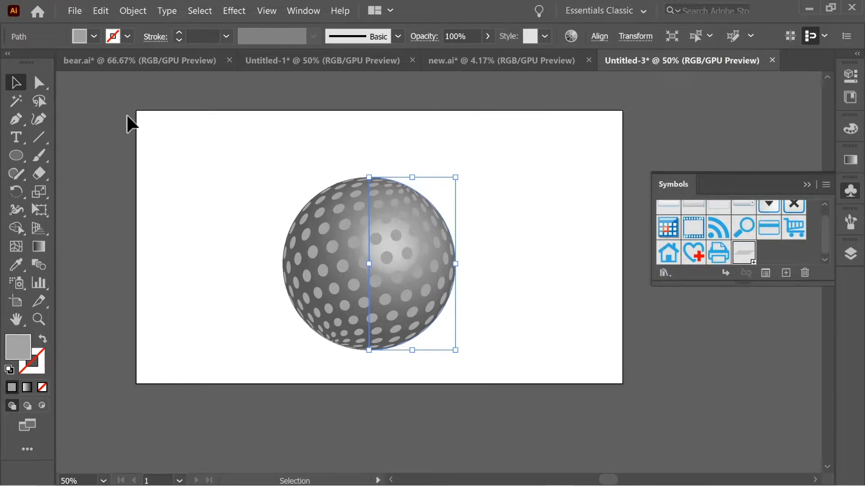
pyautogui.click(132, 10)
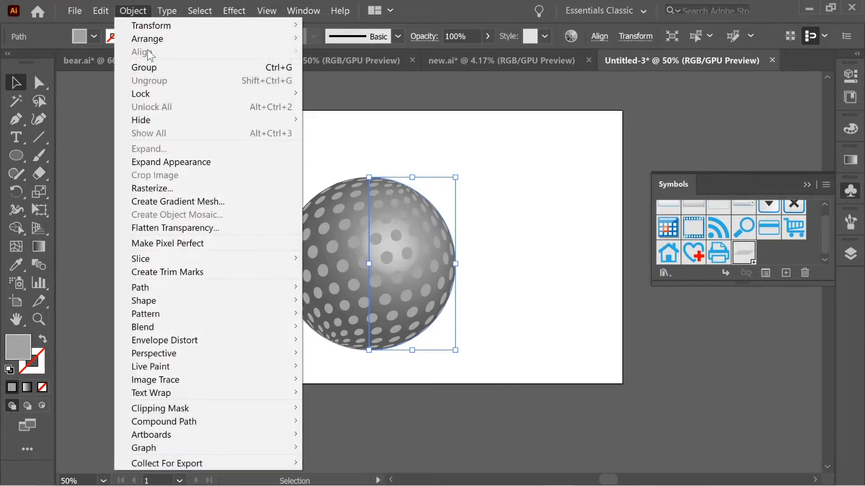
pyautogui.click(183, 161)
# Step: Ungroup the expanded sphere and release its clipping mask
pyautogui.rightClick(371, 226)
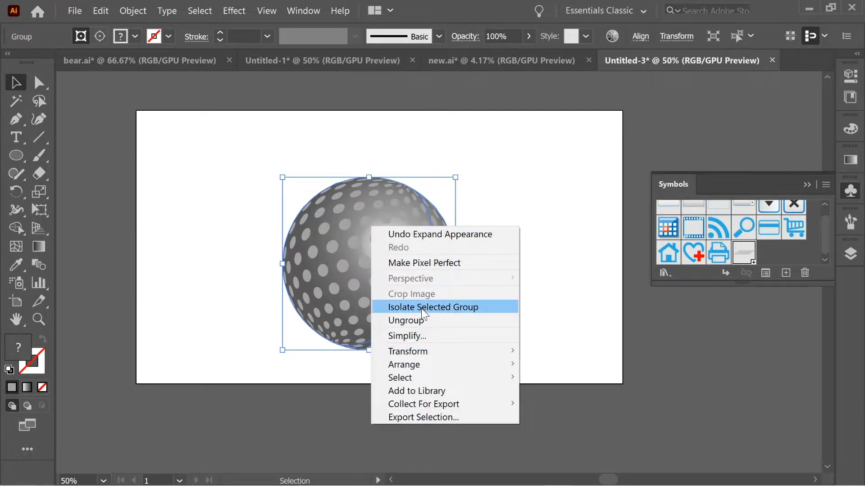
pyautogui.click(421, 320)
pyautogui.rightClick(356, 231)
pyautogui.click(402, 325)
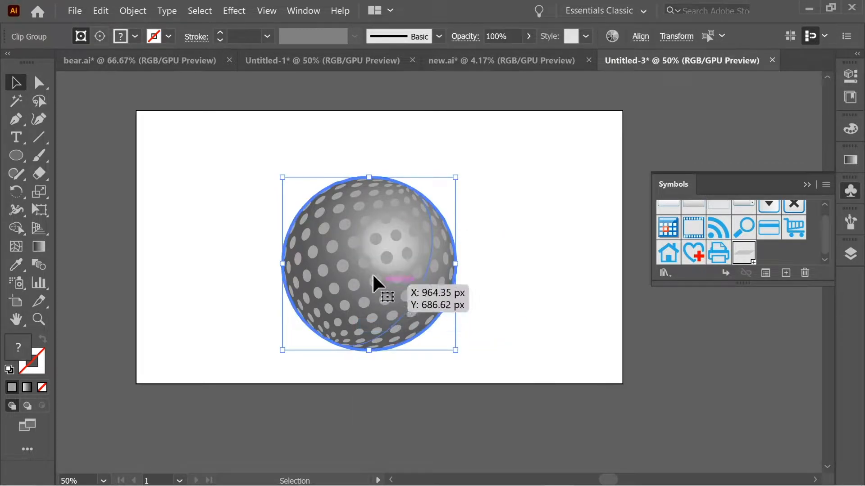
pyautogui.rightClick(363, 237)
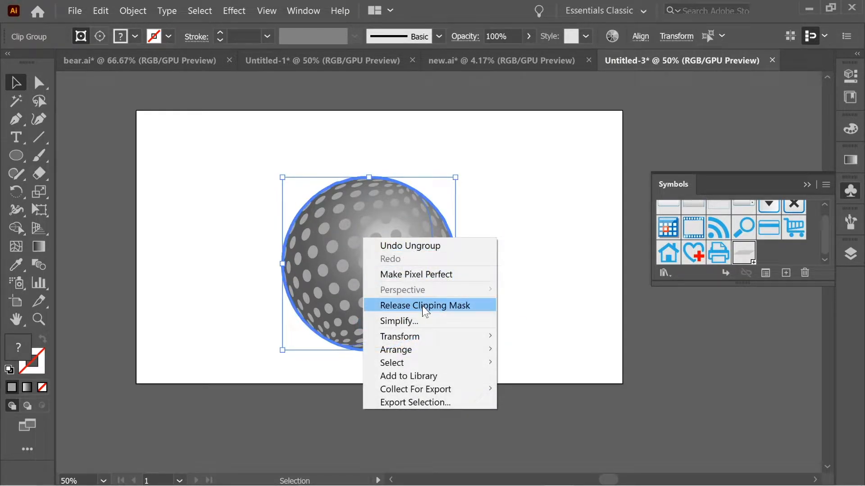
pyautogui.click(424, 304)
pyautogui.click(502, 262)
# Step: Separate the dot pattern from the shaded sphere, delete the shaded base, and bring the dots back to the artboard's centre
pyautogui.moveTo(397, 241); pyautogui.dragTo(586, 193)
pyautogui.moveTo(417, 375); pyautogui.dragTo(314, 280)
pyautogui.press('Delete')
pyautogui.moveTo(526, 229); pyautogui.dragTo(360, 254)
pyautogui.click(491, 257)
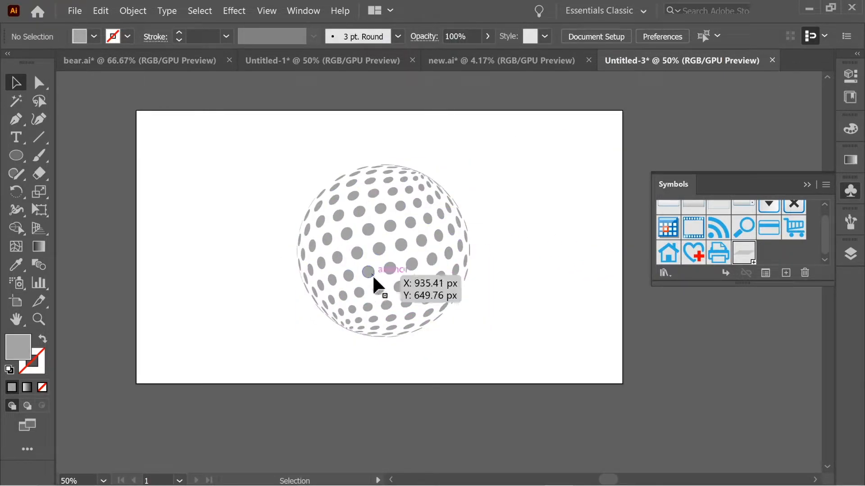
# Step: Ungroup the dot pattern into individual dots, test-move a single dot near the centre, and undo that move
pyautogui.click(349, 238)
pyautogui.rightClick(349, 237)
pyautogui.click(398, 329)
pyautogui.click(504, 266)
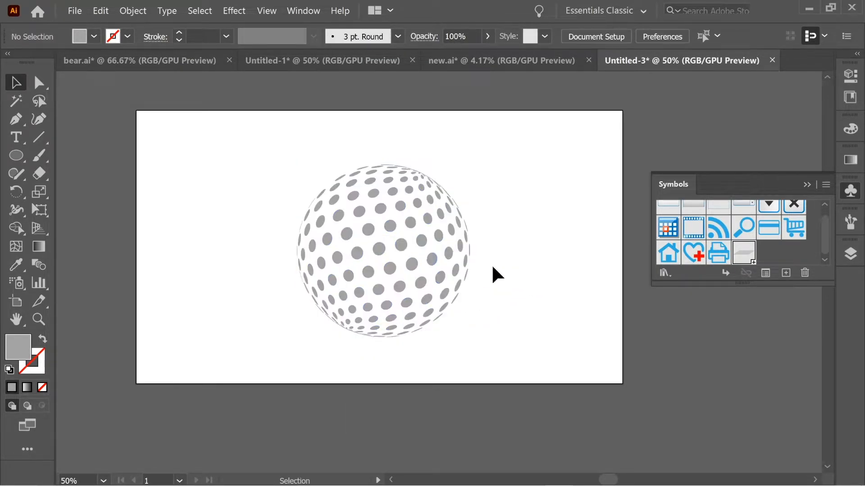
pyautogui.moveTo(401, 244); pyautogui.dragTo(487, 206)
pyautogui.hotkey('ctrl', 'z')
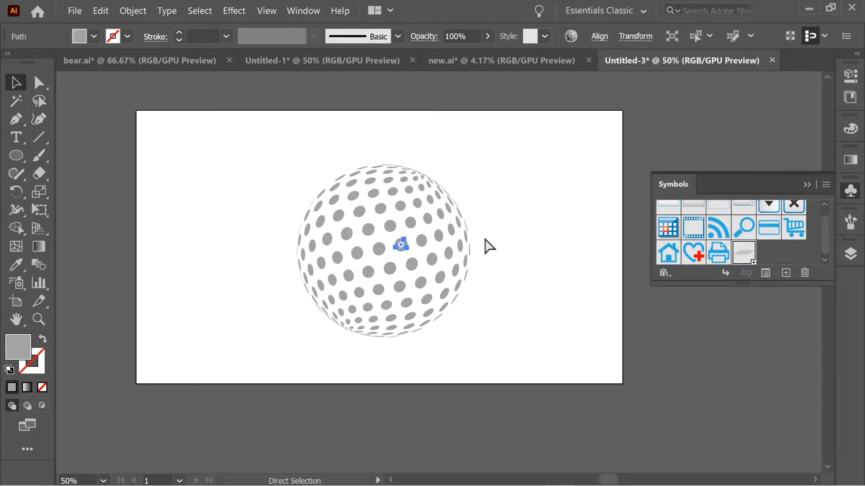
# Step: Delete a stray hairline sliver along the dotted sphere's left edge
pyautogui.hotkey('ctrl', '+')
pyautogui.hotkey('ctrl', '+')
pyautogui.hotkey('ctrl', '+')
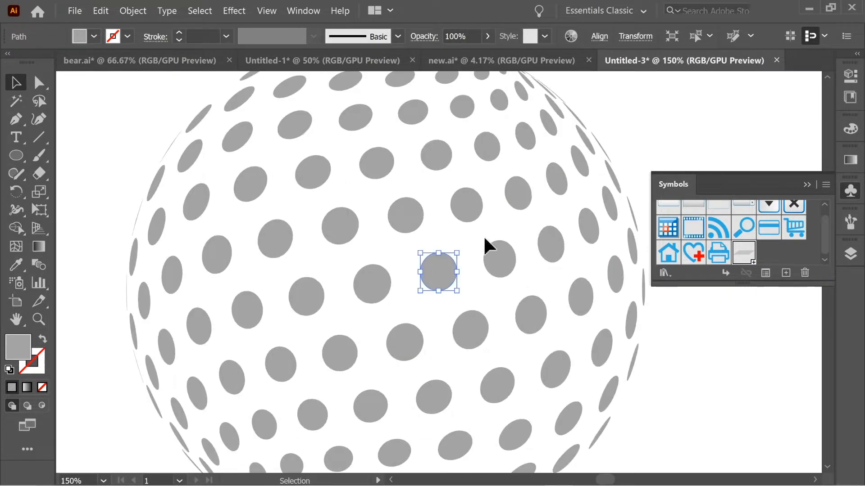
pyautogui.moveTo(401, 158); pyautogui.dragTo(455, 239)
pyautogui.click(270, 215)
pyautogui.moveTo(217, 269); pyautogui.dragTo(260, 249)
pyautogui.click(259, 250)
pyautogui.press('Delete')
# Step: Delete the other hairline slivers between the dots on the left and lower-left outline
pyautogui.moveTo(301, 297); pyautogui.dragTo(329, 224)
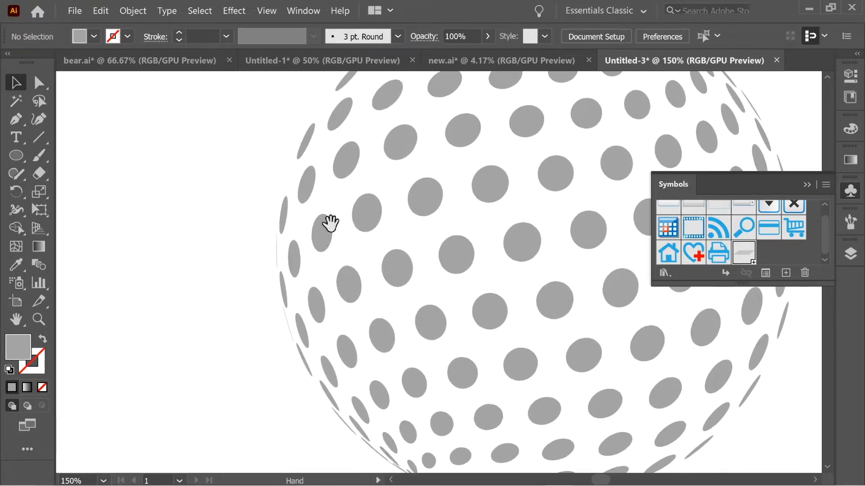
pyautogui.click(277, 251)
pyautogui.press('Delete')
pyautogui.moveTo(332, 303); pyautogui.dragTo(318, 257)
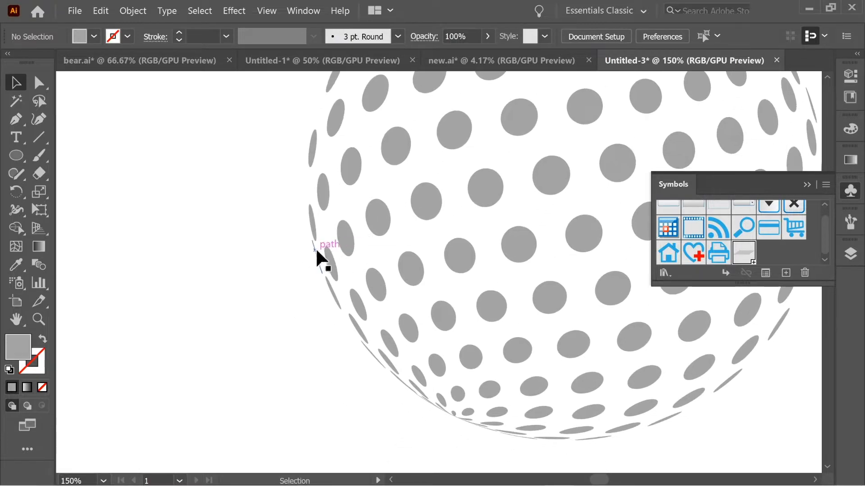
pyautogui.click(319, 251)
pyautogui.press('Delete')
# Step: Delete the thin stray paths along the sphere's lower-left and bottom outline
pyautogui.moveTo(362, 360); pyautogui.dragTo(334, 302)
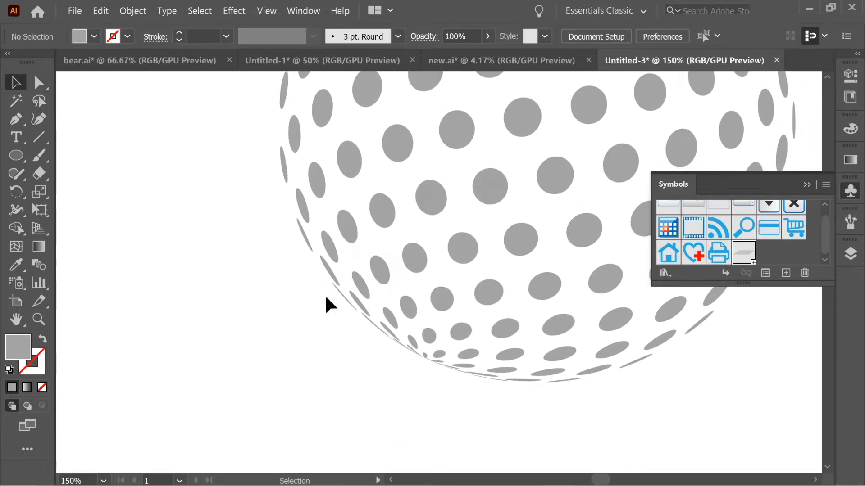
pyautogui.click(374, 323)
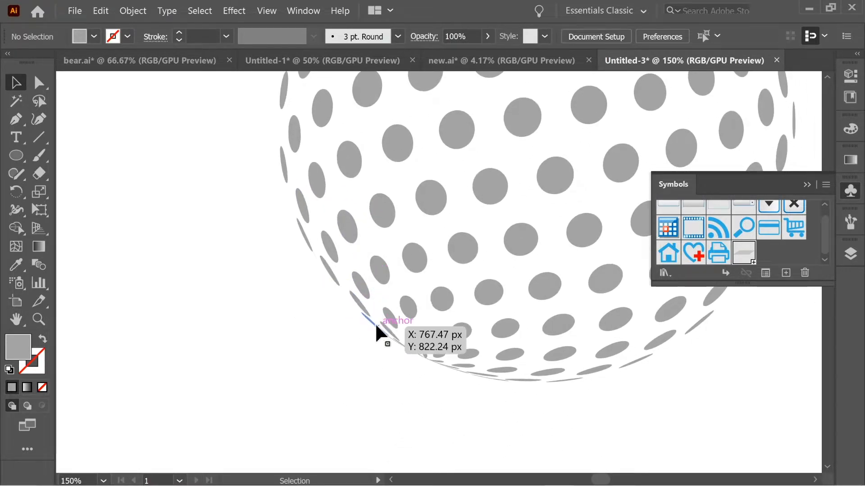
pyautogui.press('Delete')
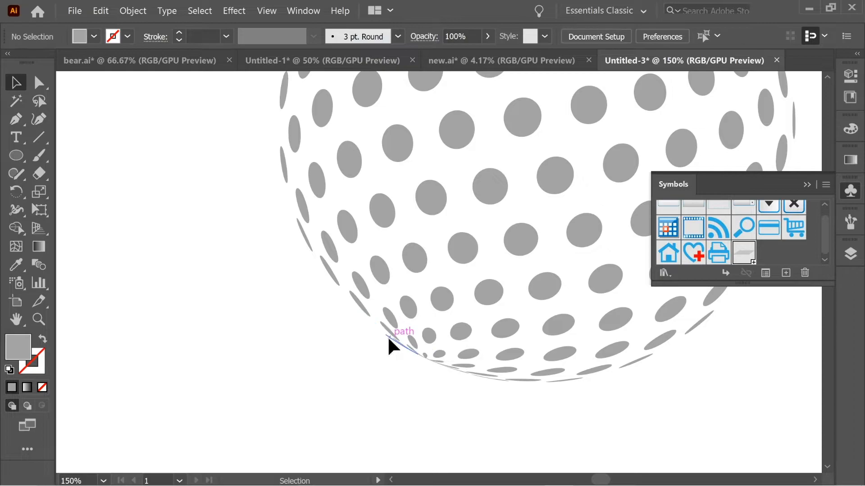
pyautogui.click(410, 353)
pyautogui.press('Delete')
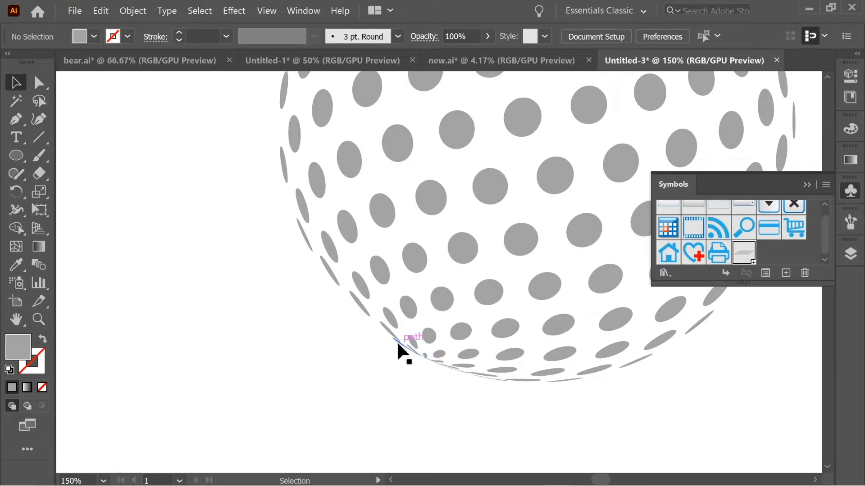
pyautogui.click(488, 376)
pyautogui.press('Delete')
# Step: Examine the sphere's top outline and the whole dot pattern for leftover slivers
pyautogui.moveTo(473, 203); pyautogui.dragTo(380, 413)
pyautogui.moveTo(459, 180); pyautogui.dragTo(376, 340)
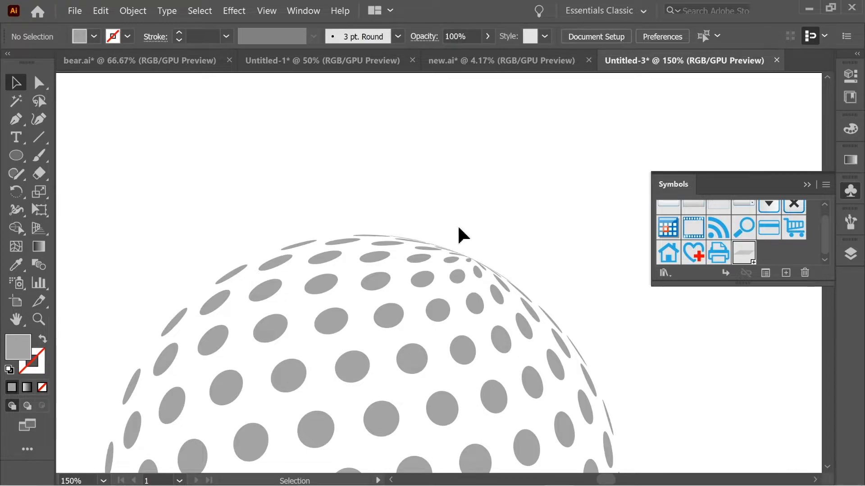
pyautogui.hotkey('ctrl', '1')
pyautogui.hotkey('ctrl', '-')
pyautogui.hotkey('ctrl', '-')
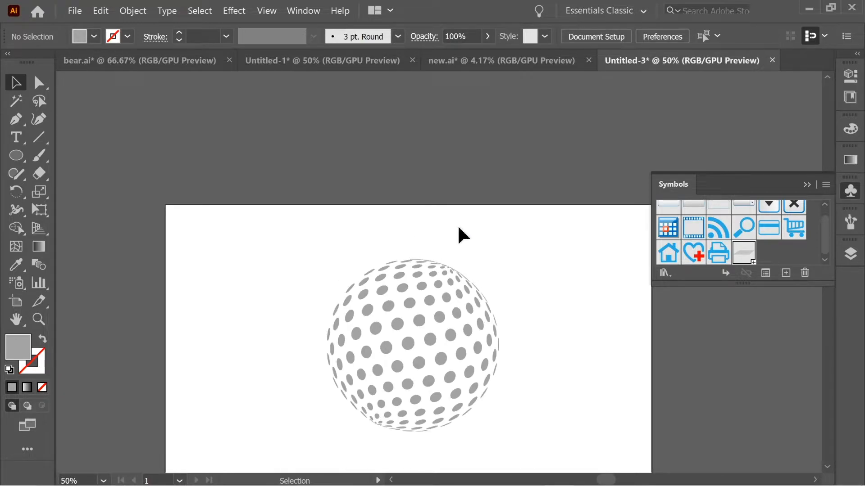
pyautogui.moveTo(438, 282); pyautogui.dragTo(431, 243)
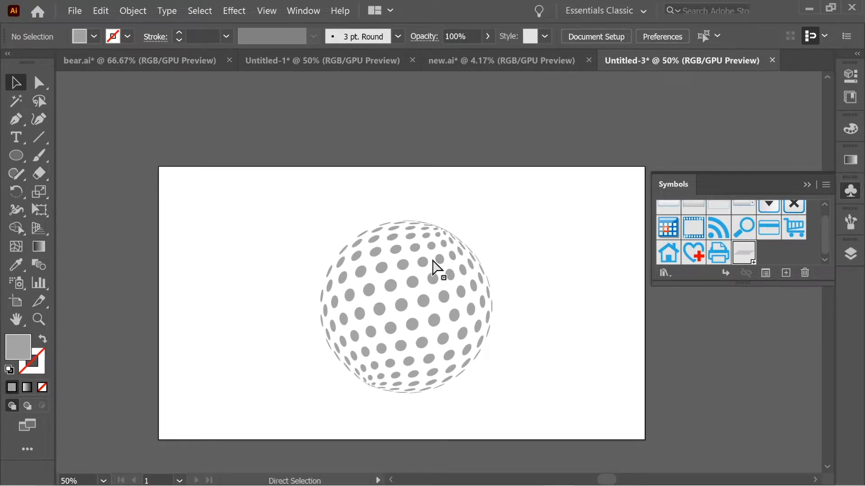
pyautogui.hotkey('ctrl', '+')
pyautogui.press('space')
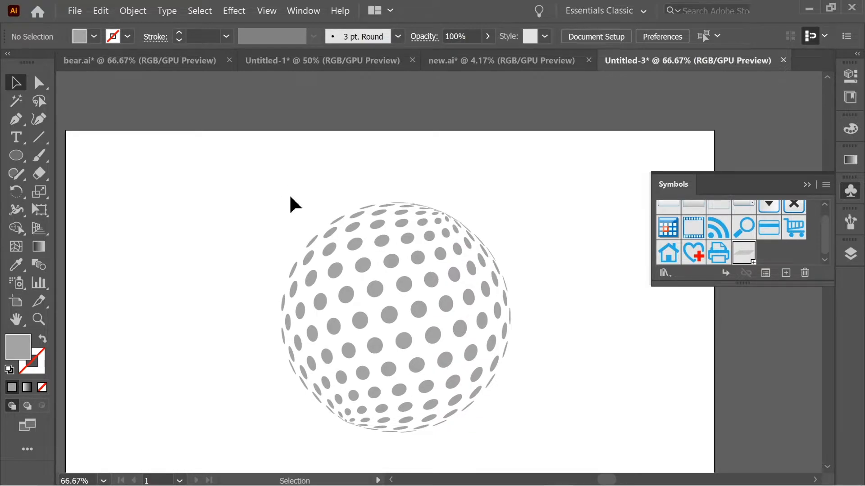
# Step: Move the five-stripe colour palette image right beside the artboard's left edge
pyautogui.hotkey('ctrl', '-')
pyautogui.hotkey('ctrl', '-')
pyautogui.hotkey('ctrl', '-')
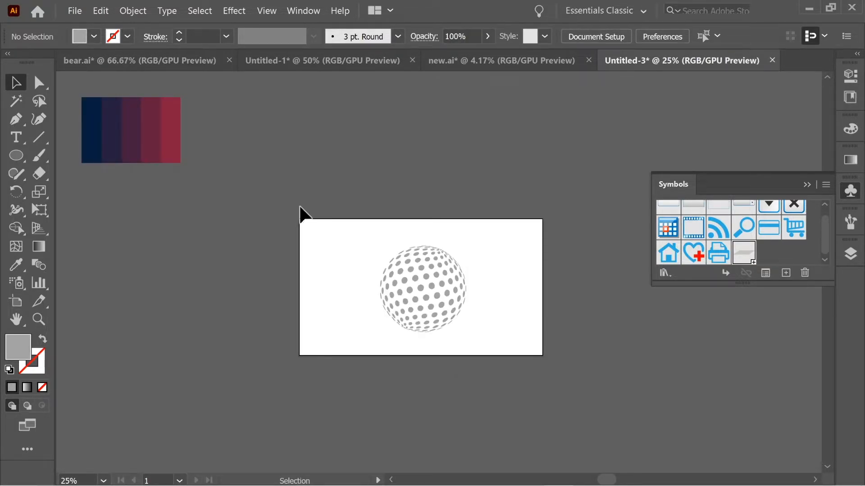
pyautogui.moveTo(155, 139); pyautogui.dragTo(270, 262)
pyautogui.hotkey('ctrl', '+')
pyautogui.hotkey('ctrl', '+')
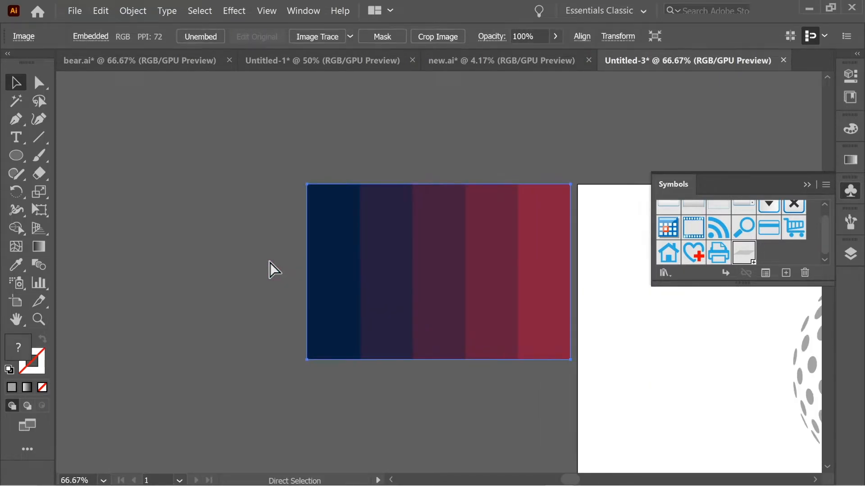
# Step: Duplicate the dotted sphere toward the artboard's lower-right corner and shift the original to the left
pyautogui.moveTo(384, 270); pyautogui.dragTo(207, 214)
pyautogui.moveTo(265, 132); pyautogui.dragTo(555, 381)
pyautogui.moveTo(427, 277); pyautogui.dragTo(709, 348)
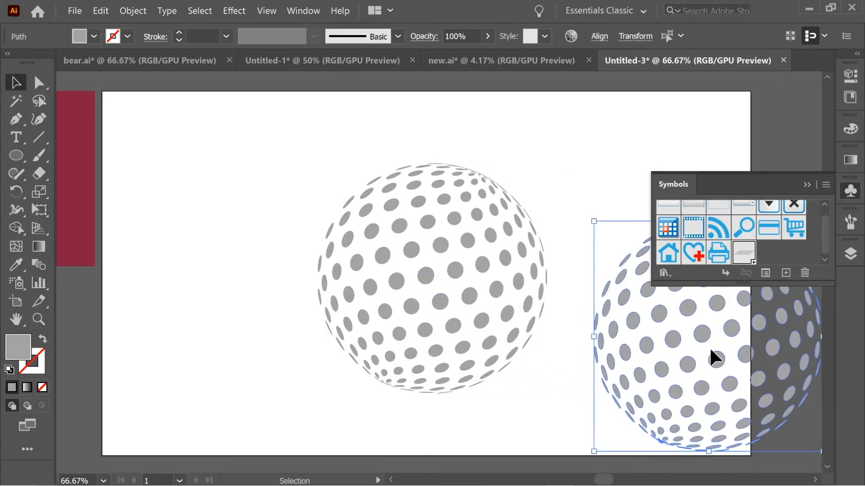
pyautogui.moveTo(553, 419); pyautogui.dragTo(243, 138)
pyautogui.moveTo(426, 224); pyautogui.dragTo(320, 210)
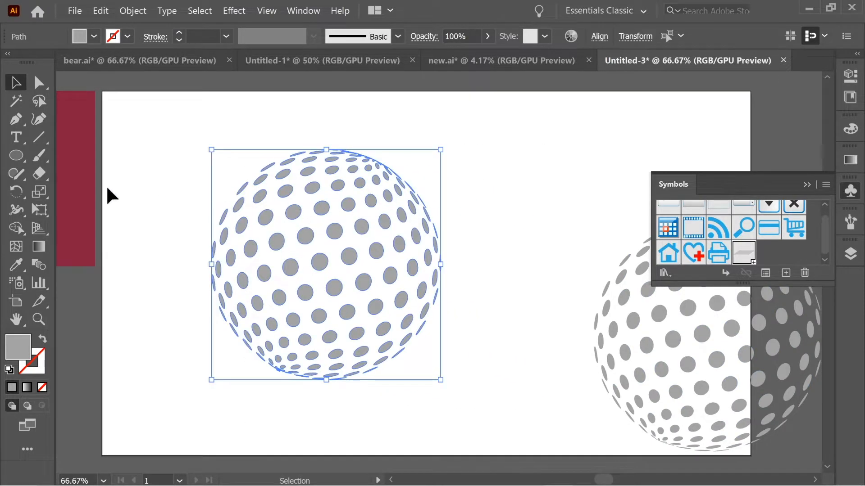
# Step: Convert the original dotted sphere into a Live Paint group with the Live Paint Bucket and deselect it
pyautogui.moveTo(18, 228); pyautogui.dragTo(71, 245)
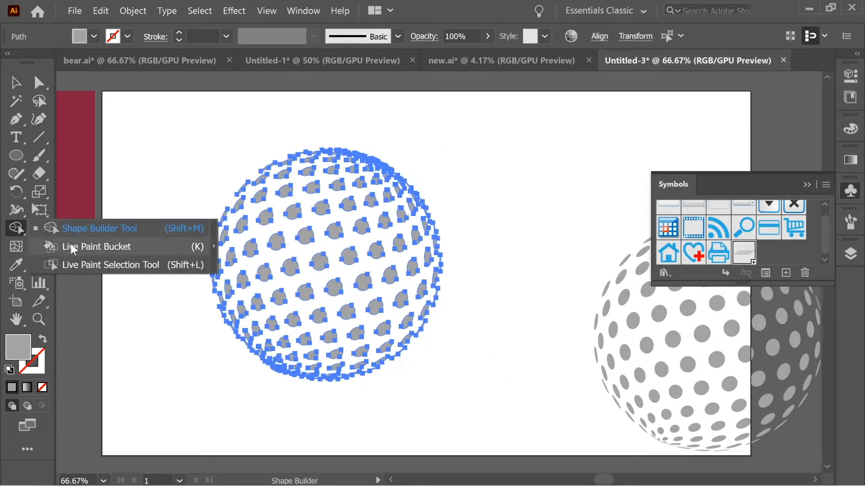
pyautogui.click(278, 244)
pyautogui.click(16, 82)
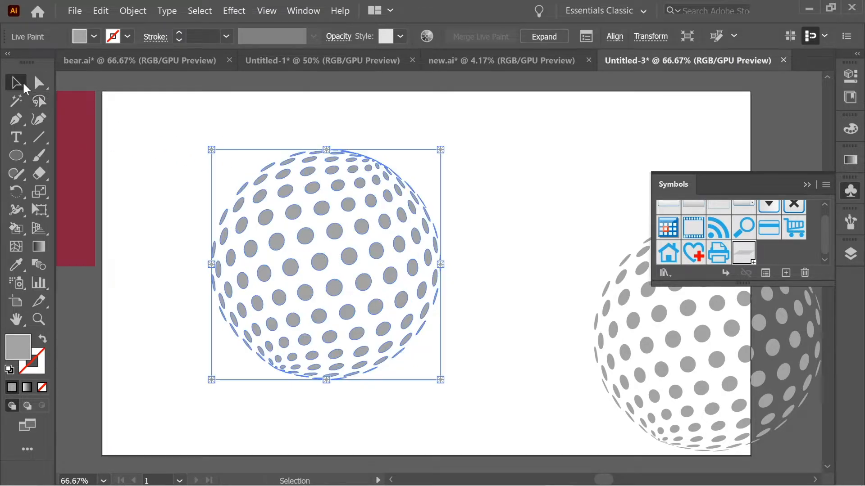
pyautogui.click(179, 154)
# Step: Sample the palette's brightest red and paint the outermost dots along the sphere's left edge with Live Paint Bucket
pyautogui.moveTo(179, 154); pyautogui.dragTo(320, 184)
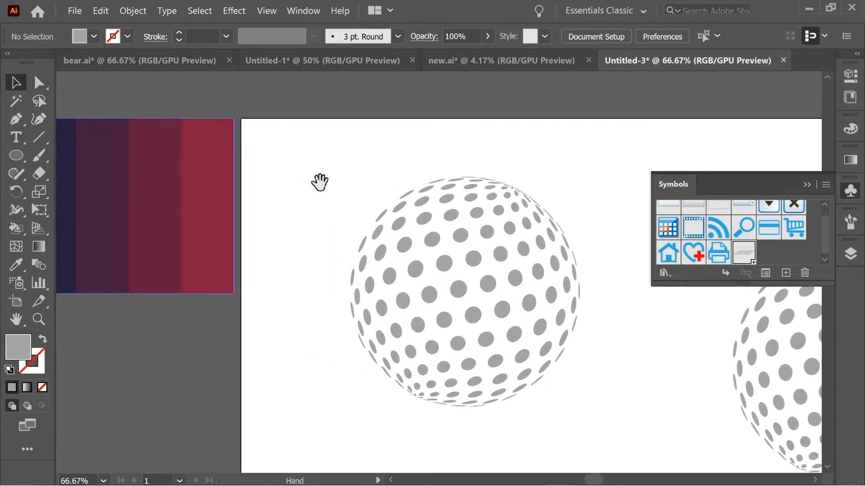
pyautogui.click(18, 266)
pyautogui.click(205, 205)
pyautogui.click(17, 228)
pyautogui.click(407, 195)
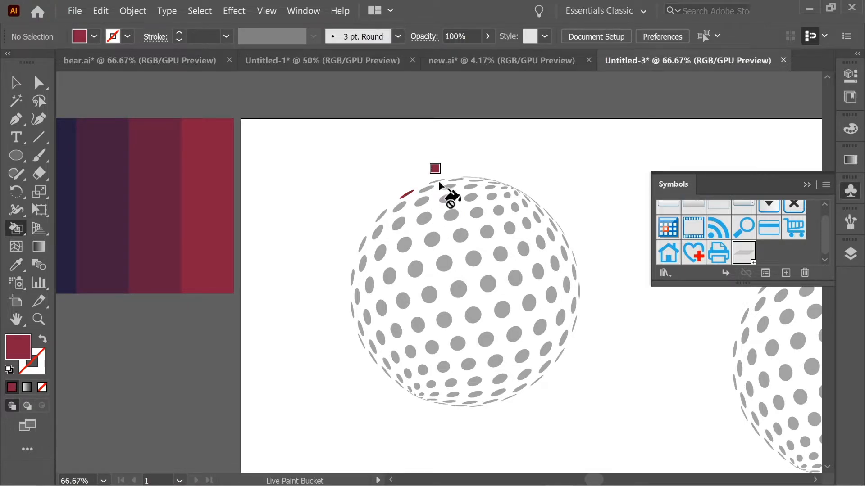
pyautogui.moveTo(439, 182)
pyautogui.mouseDown()
pyautogui.moveTo(374, 212)
pyautogui.moveTo(381, 236)
pyautogui.moveTo(363, 245)
pyautogui.moveTo(353, 288)
pyautogui.mouseUp()
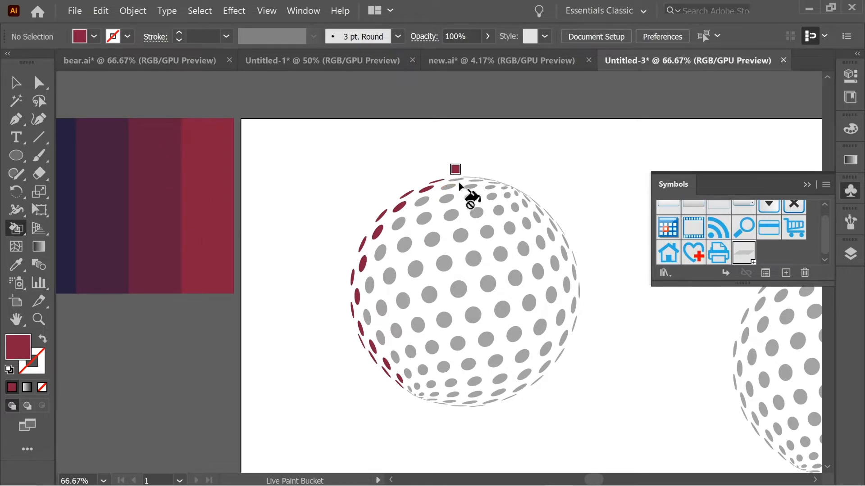
# Step: Paint the next columns of dots inward from the left edge in the same bright red
pyautogui.moveTo(224, 227); pyautogui.dragTo(290, 226)
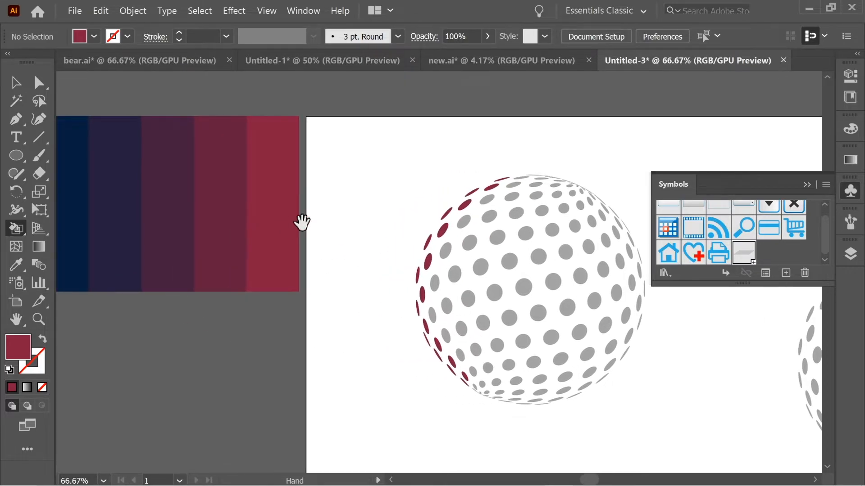
pyautogui.moveTo(399, 239); pyautogui.dragTo(275, 223)
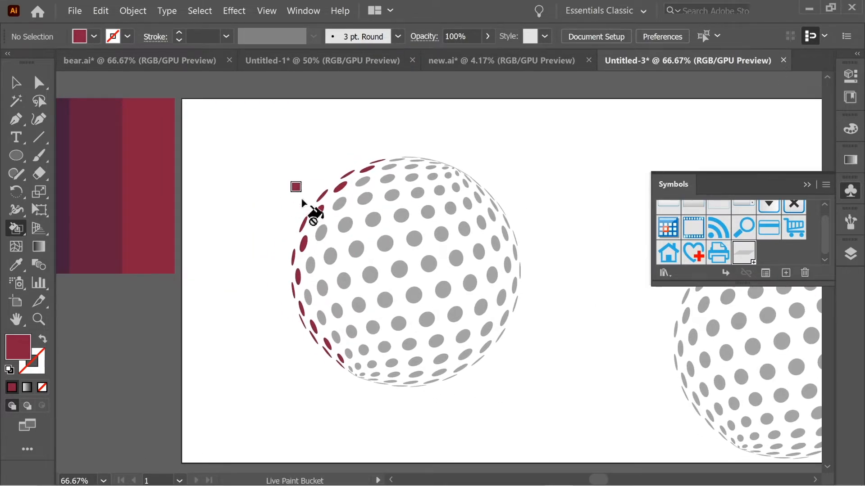
pyautogui.moveTo(350, 372); pyautogui.dragTo(316, 251)
pyautogui.moveTo(391, 174); pyautogui.dragTo(425, 160)
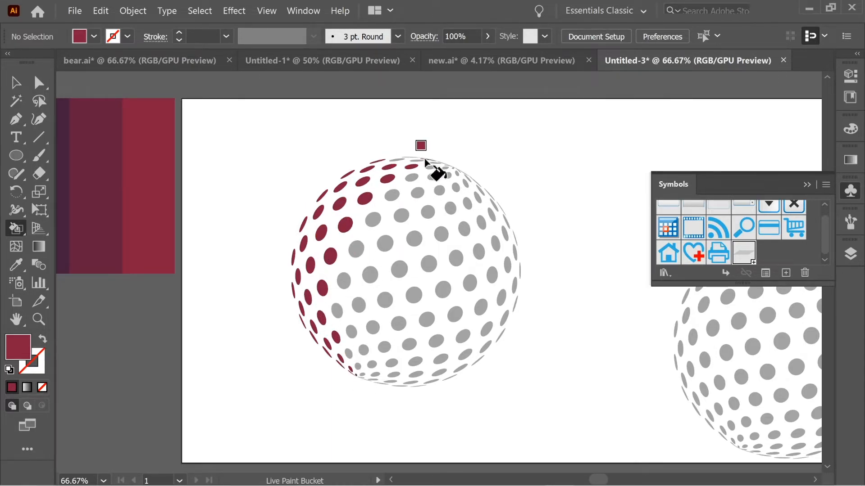
# Step: Sample the palette's darker maroon stripe and paint the adjacent band of dots with it
pyautogui.moveTo(119, 212); pyautogui.dragTo(150, 209)
pyautogui.keyDown('alt'); pyautogui.click(146, 208); pyautogui.keyUp('alt')
pyautogui.moveTo(404, 217)
pyautogui.mouseDown()
pyautogui.moveTo(450, 175)
pyautogui.moveTo(372, 279)
pyautogui.moveTo(396, 380)
pyautogui.moveTo(405, 382)
pyautogui.moveTo(396, 332)
pyautogui.moveTo(359, 260)
pyautogui.moveTo(443, 182)
pyautogui.moveTo(382, 295)
pyautogui.moveTo(411, 293)
pyautogui.moveTo(453, 248)
pyautogui.moveTo(449, 192)
pyautogui.moveTo(477, 166)
pyautogui.moveTo(392, 347)
pyautogui.moveTo(402, 380)
pyautogui.moveTo(414, 351)
pyautogui.mouseUp()
# Step: Sample the palette's plum and dark indigo stripes in turn and paint the middle and right-of-centre bands of dots
pyautogui.keyDown('alt'); pyautogui.click(91, 177); pyautogui.keyUp('alt')
pyautogui.moveTo(131, 218); pyautogui.dragTo(285, 231)
pyautogui.keyDown('alt'); pyautogui.click(161, 234); pyautogui.keyUp('alt')
pyautogui.moveTo(428, 243); pyautogui.dragTo(161, 255)
pyautogui.moveTo(316, 345)
pyautogui.mouseDown()
pyautogui.moveTo(375, 198)
pyautogui.moveTo(385, 230)
pyautogui.moveTo(348, 344)
pyautogui.moveTo(310, 409)
pyautogui.moveTo(353, 370)
pyautogui.moveTo(497, 383)
pyautogui.mouseUp()
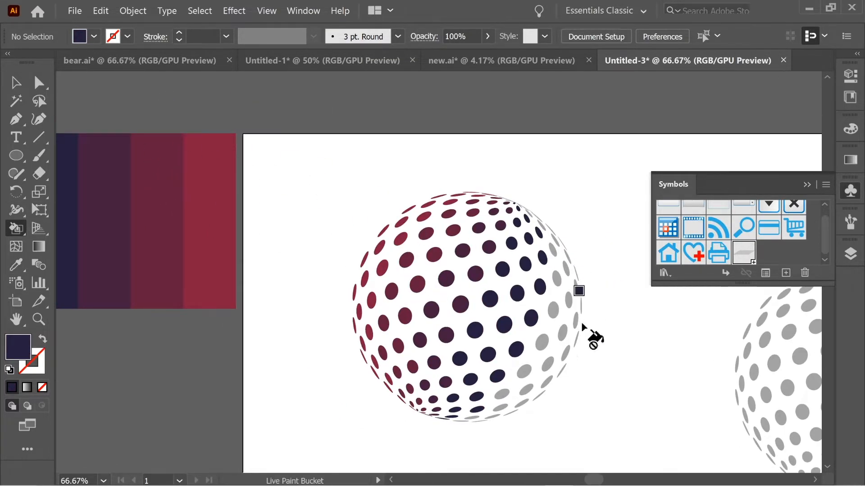
# Step: Paint the remaining grey dots on the right in the palette's darkest navy and shift the coloured sphere slightly upward
pyautogui.moveTo(189, 148); pyautogui.dragTo(365, 153)
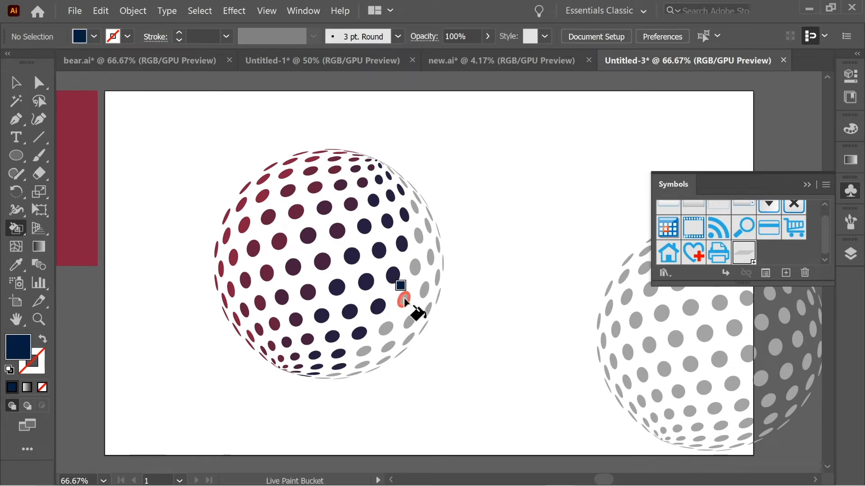
pyautogui.click(404, 301)
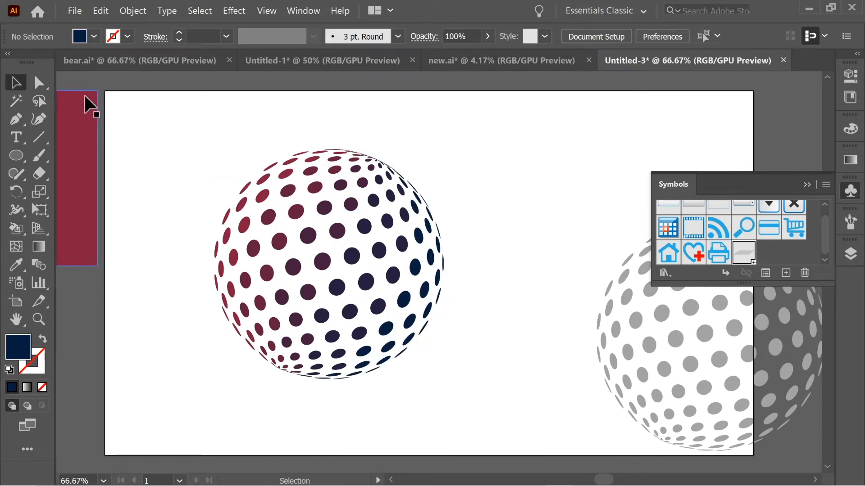
pyautogui.click(353, 260)
pyautogui.moveTo(353, 260); pyautogui.dragTo(375, 241)
pyautogui.click(498, 268)
# Step: Sample the palette's dark indigo stripe and touch up the dots in the sphere's right-of-centre band with it
pyautogui.moveTo(157, 248); pyautogui.dragTo(362, 275)
pyautogui.press('i')
pyautogui.click(230, 224)
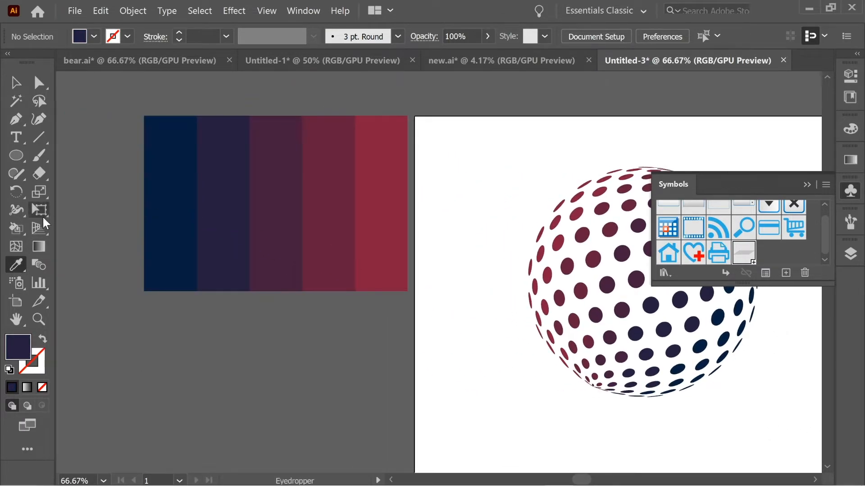
pyautogui.click(16, 229)
pyautogui.moveTo(297, 243); pyautogui.dragTo(187, 230)
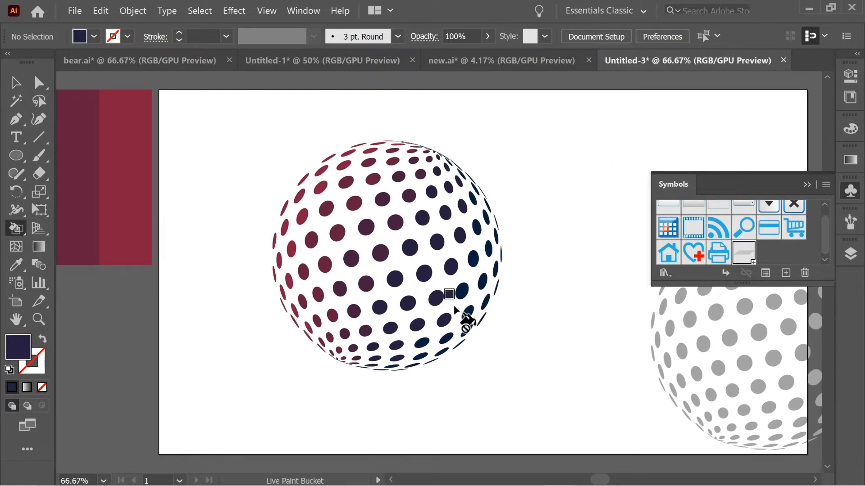
# Step: Sample the palette's plum stripe and touch up the dots in the sphere's middle band with it
pyautogui.moveTo(137, 228); pyautogui.dragTo(305, 237)
pyautogui.click(18, 229)
pyautogui.moveTo(378, 235); pyautogui.dragTo(149, 224)
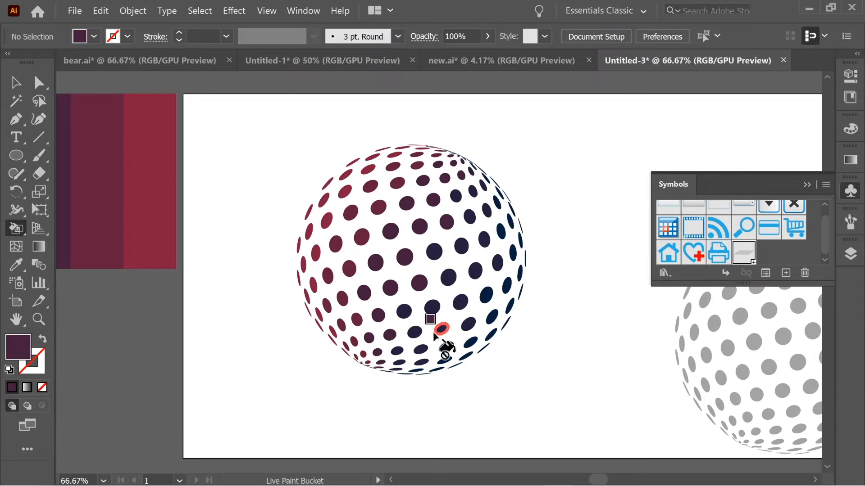
# Step: Sample the palette's darker maroon stripe and touch up the neighbouring band of dots on the sphere's left half
pyautogui.click(23, 263)
pyautogui.moveTo(159, 244); pyautogui.dragTo(145, 231)
pyautogui.click(296, 218)
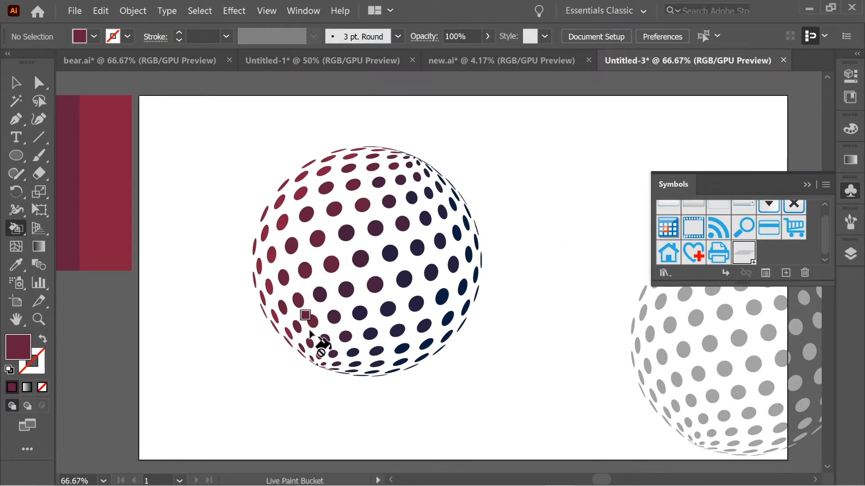
# Step: Try to move the grey dotted sphere towards the coloured one, and undo the move
pyautogui.hscroll(-2, 322, 333)
pyautogui.press('v')
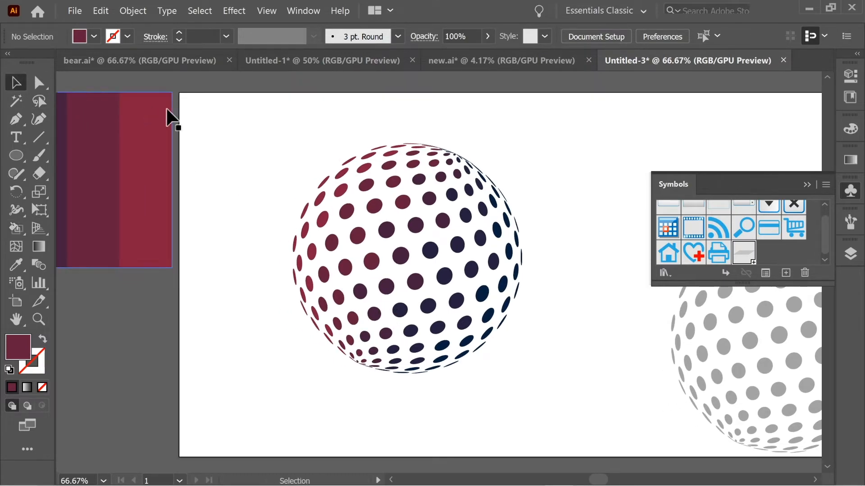
pyautogui.click(150, 112)
pyautogui.moveTo(154, 152); pyautogui.dragTo(116, 159)
pyautogui.moveTo(402, 248); pyautogui.dragTo(495, 324)
pyautogui.moveTo(581, 365); pyautogui.dragTo(515, 374)
pyautogui.click(588, 350)
pyautogui.moveTo(589, 303); pyautogui.dragTo(444, 273)
pyautogui.moveTo(513, 269); pyautogui.dragTo(408, 243)
pyautogui.hotkey('ctrl', 'z')
# Step: Select all dots of the grey sphere and place them directly over the coloured sphere
pyautogui.moveTo(426, 178); pyautogui.dragTo(709, 452)
pyautogui.moveTo(571, 317); pyautogui.dragTo(196, 238)
pyautogui.moveTo(266, 248); pyautogui.dragTo(401, 261)
# Step: Send the grey dots to the back and offset them slightly from the coloured dots as a shadow
pyautogui.rightClick(351, 238)
pyautogui.moveTo(412, 412)
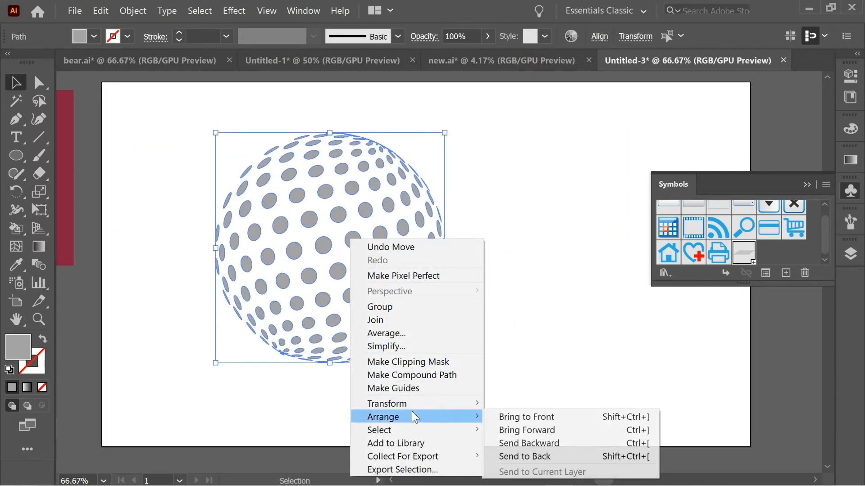
pyautogui.click(521, 455)
pyautogui.moveTo(374, 310); pyautogui.dragTo(369, 316)
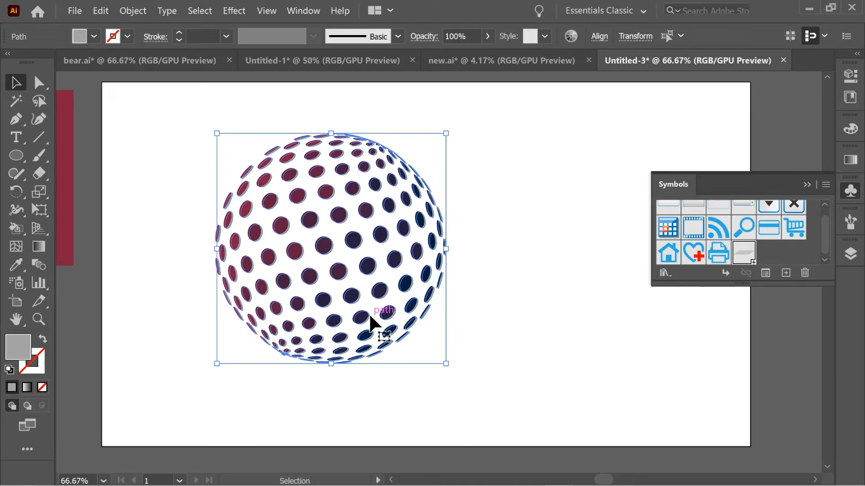
pyautogui.click(503, 323)
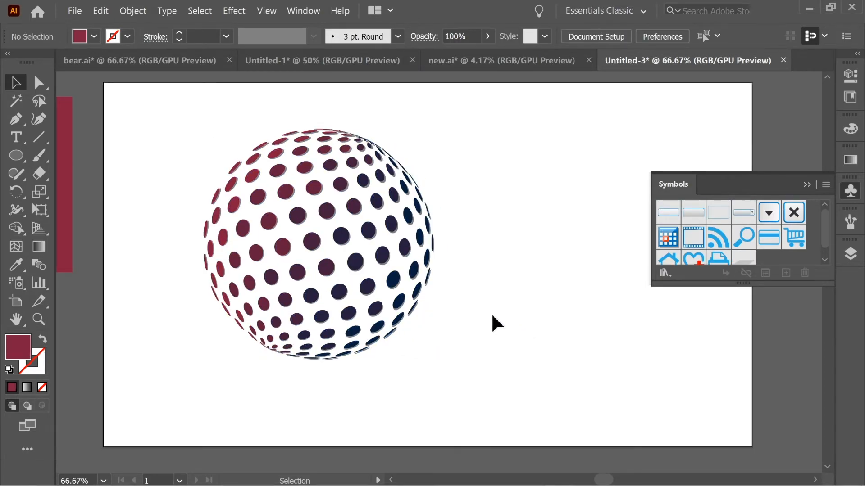
# Step: Collapse the Symbols panel and remove the grey dots behind the coloured sphere
pyautogui.click(806, 184)
pyautogui.click(356, 211)
pyautogui.hotkey('ctrl', 'alt', 'x')
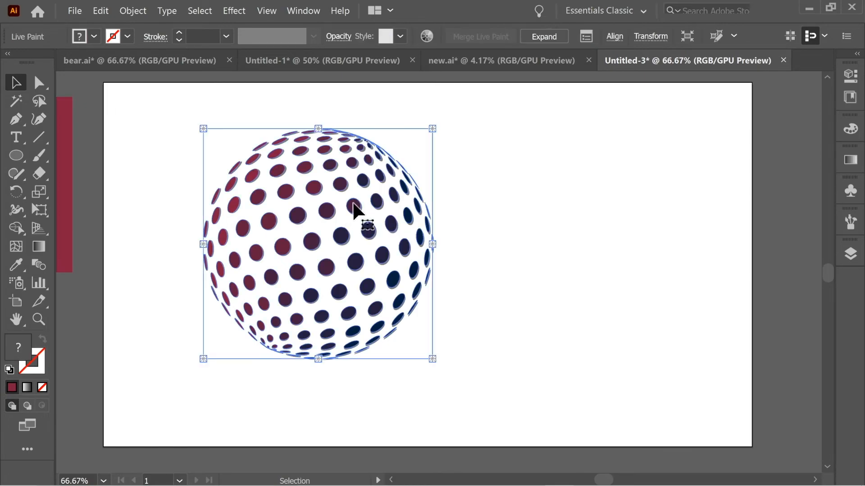
pyautogui.click(352, 223)
pyautogui.moveTo(137, 120); pyautogui.dragTo(497, 364)
pyautogui.click(497, 363)
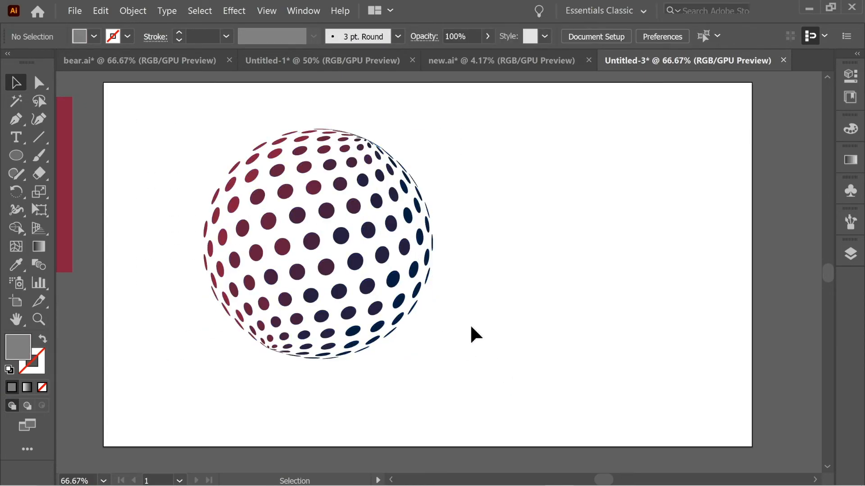
pyautogui.press('a')
pyautogui.hotkey('ctrl', 'z')
# Step: Apply a Multiply drop shadow to the coloured sphere with 56% opacity, 2 px X and Y offsets and 4 px blur
pyautogui.moveTo(545, 358); pyautogui.dragTo(174, 105)
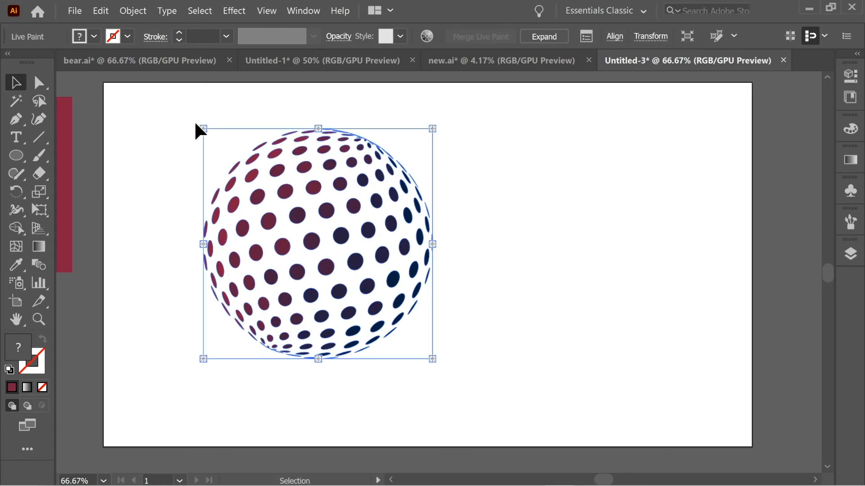
pyautogui.click(233, 10)
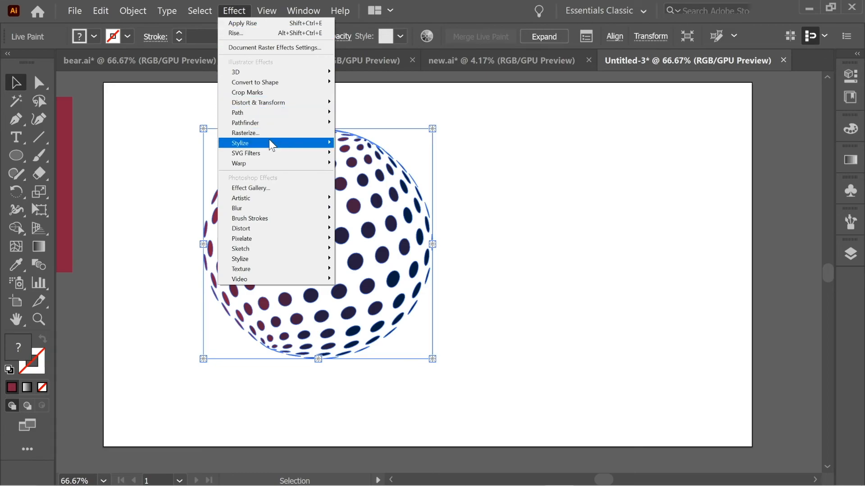
pyautogui.moveTo(270, 143)
pyautogui.click(389, 148)
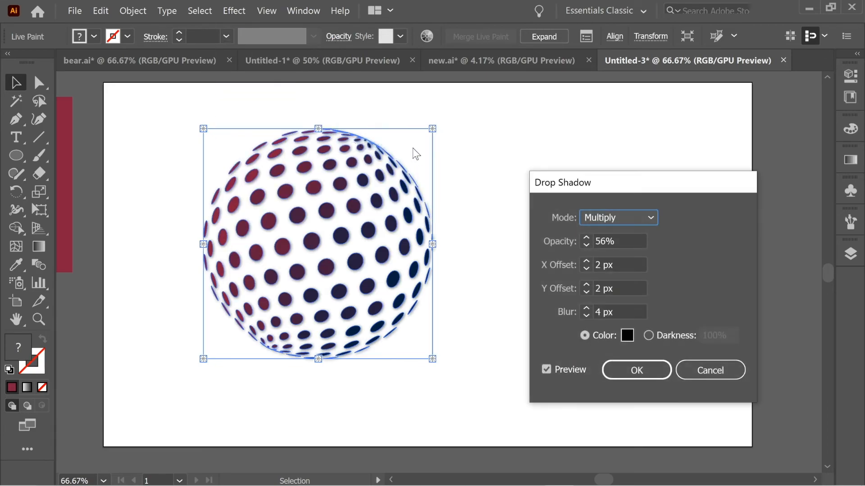
pyautogui.click(631, 369)
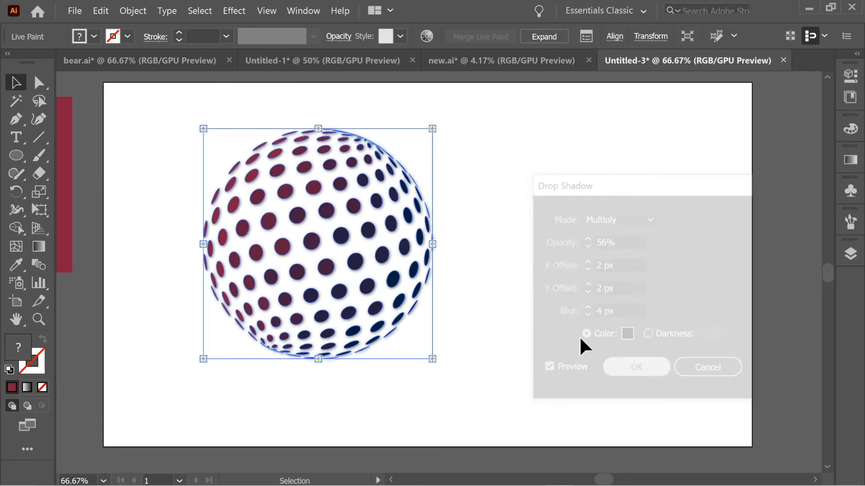
pyautogui.click(581, 349)
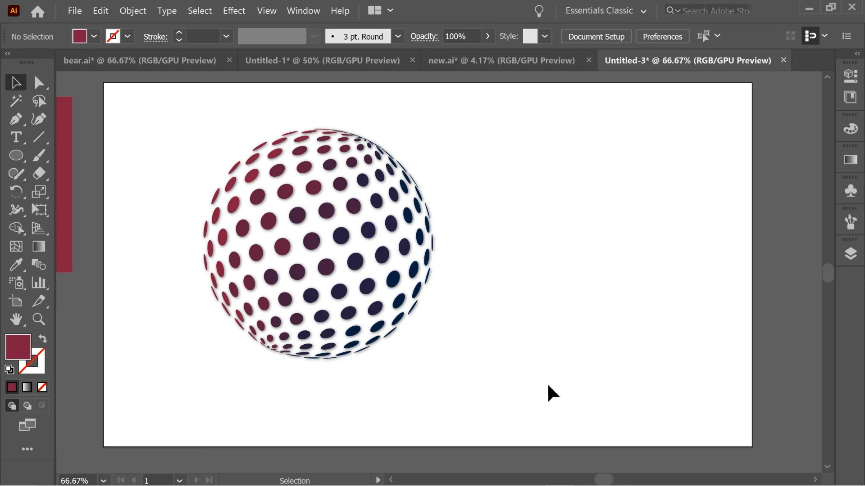
# Step: Apply a horizontal Rise warp to the sphere with -19% bend, 100% horizontal and -56% vertical distortion, and move it towards the artboard's centre
pyautogui.click(212, 154)
pyautogui.click(232, 11)
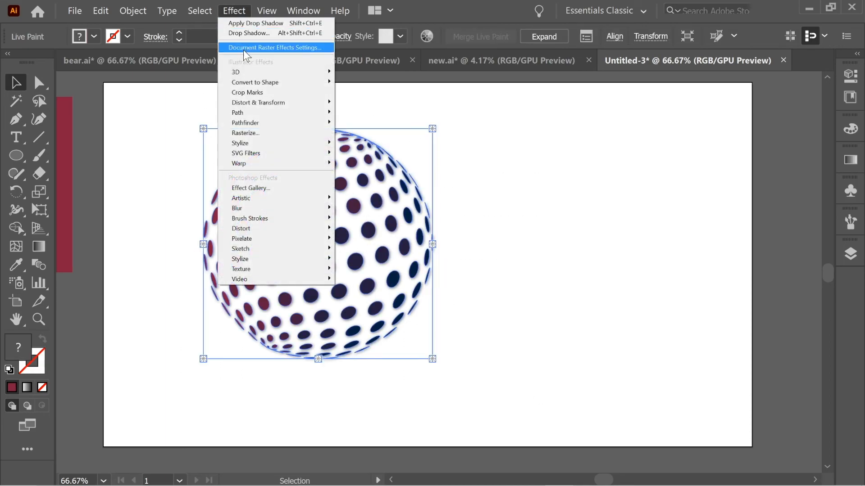
pyautogui.moveTo(258, 163)
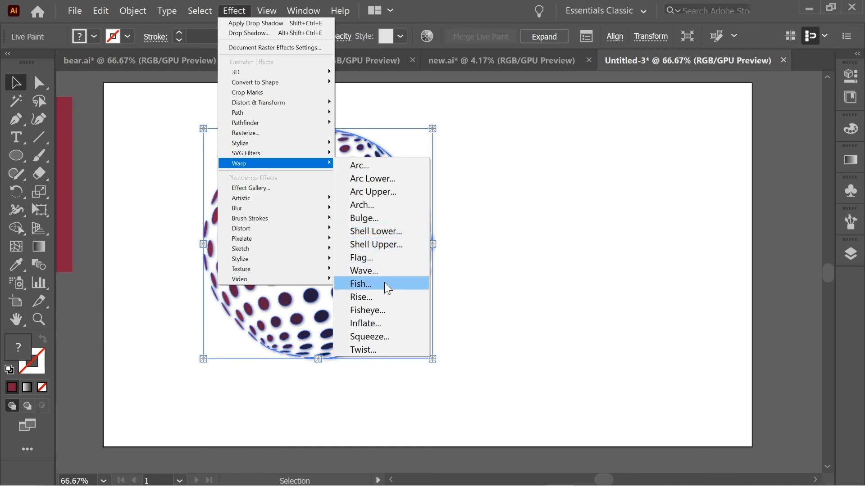
pyautogui.click(382, 297)
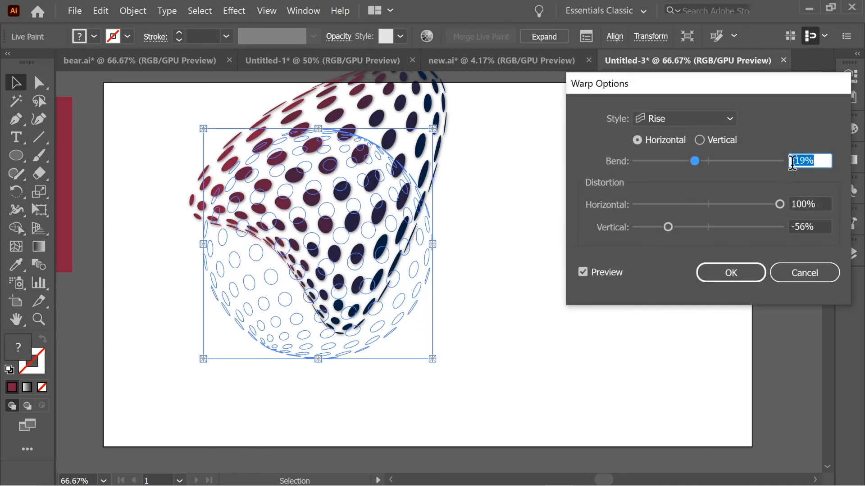
pyautogui.click(733, 272)
pyautogui.moveTo(396, 193); pyautogui.dragTo(444, 245)
pyautogui.click(591, 275)
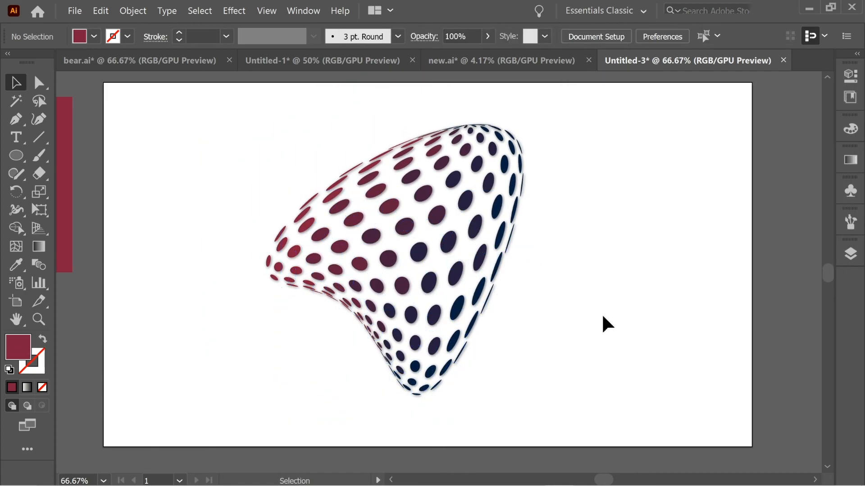